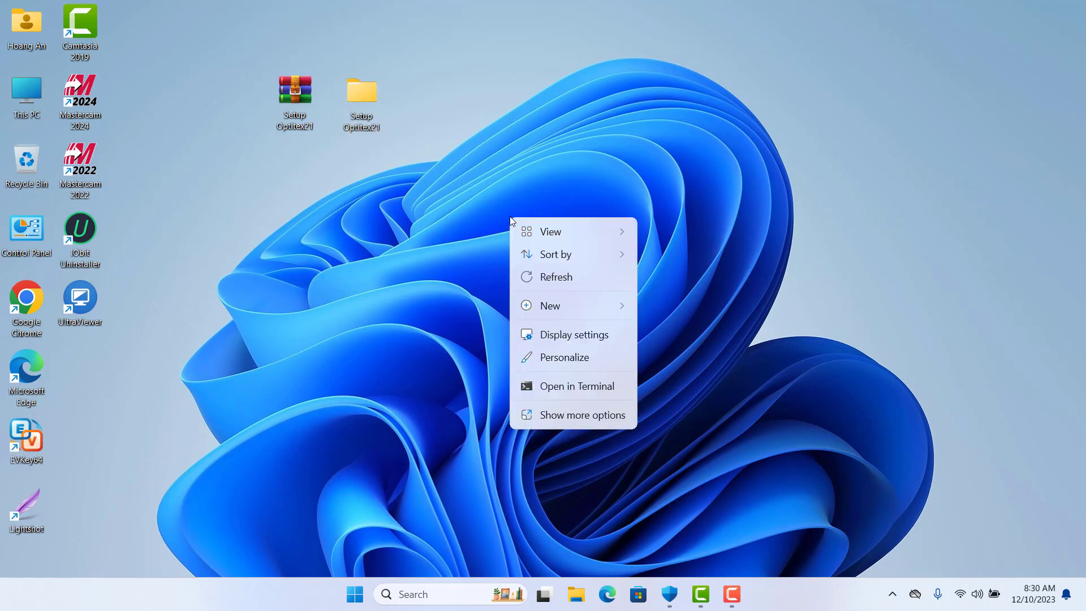
Open the B2 HASP 7.5.0 folder inside Setup Optitex21 > Setup Optitex21
left_click(553, 277)
double_click(362, 90)
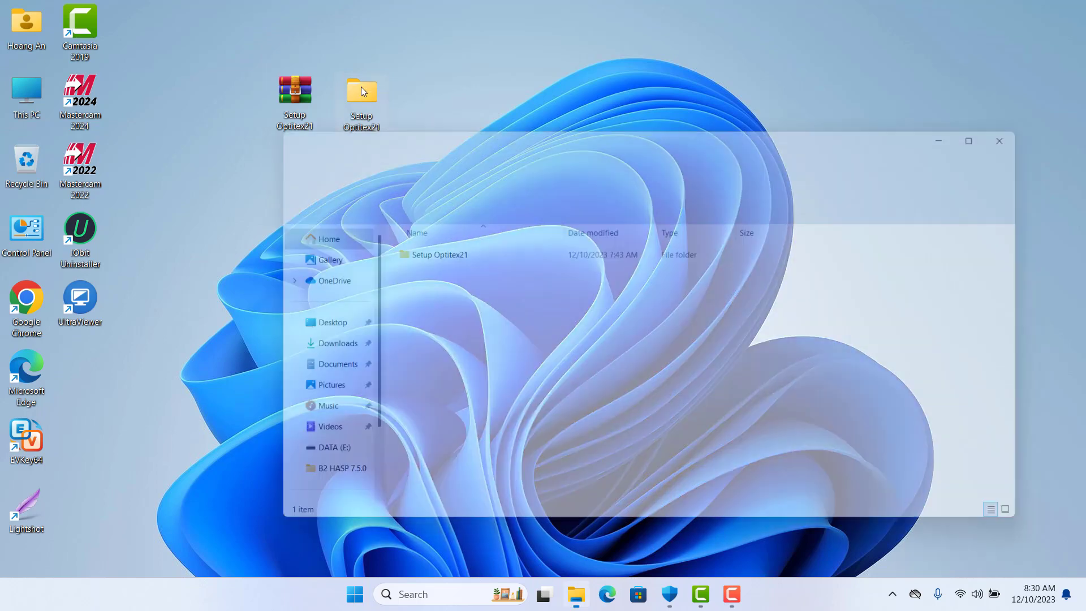
double_click(438, 250)
double_click(437, 251)
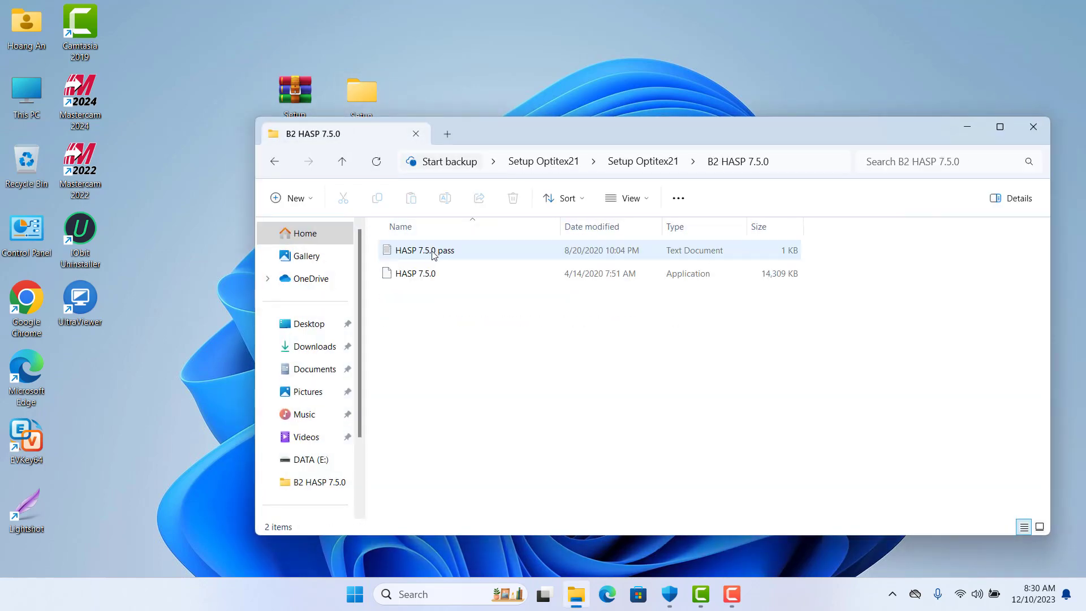
Run the HASP 7.5.0 installer as administrator and advance to the password page
right_click(416, 274)
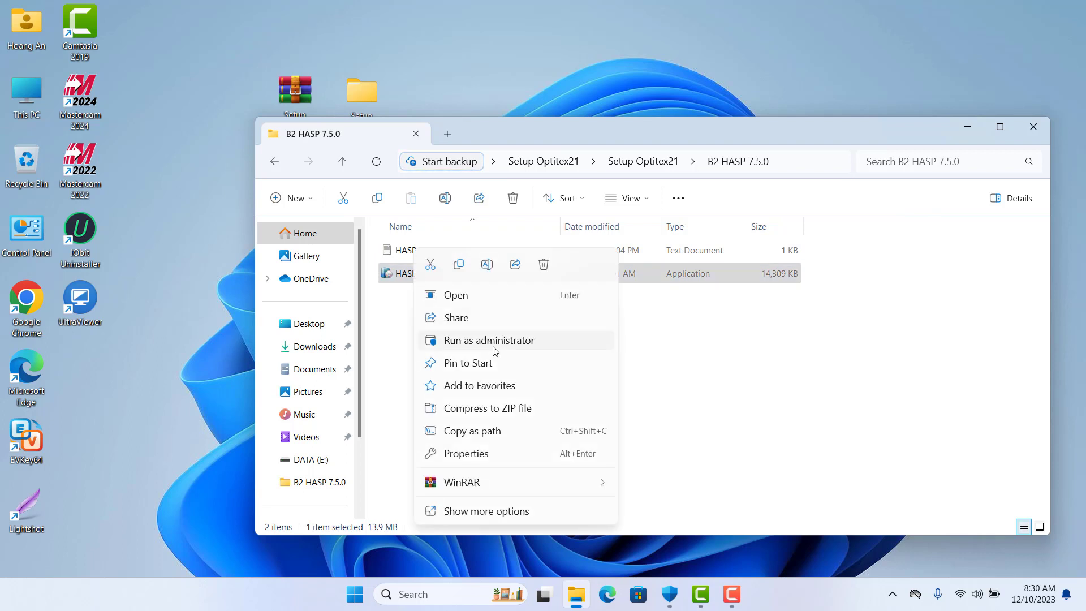
left_click(481, 340)
left_click(619, 424)
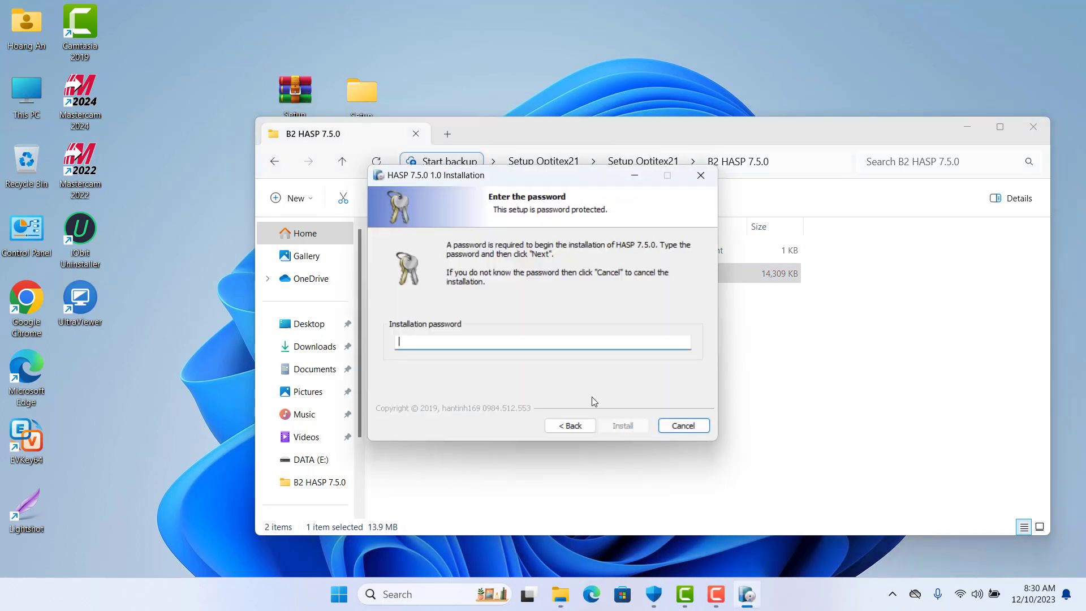
Paste the installation password, install the HASP 7.5.0 drivers, and dismiss the success message
right_click(517, 342)
left_click(557, 402)
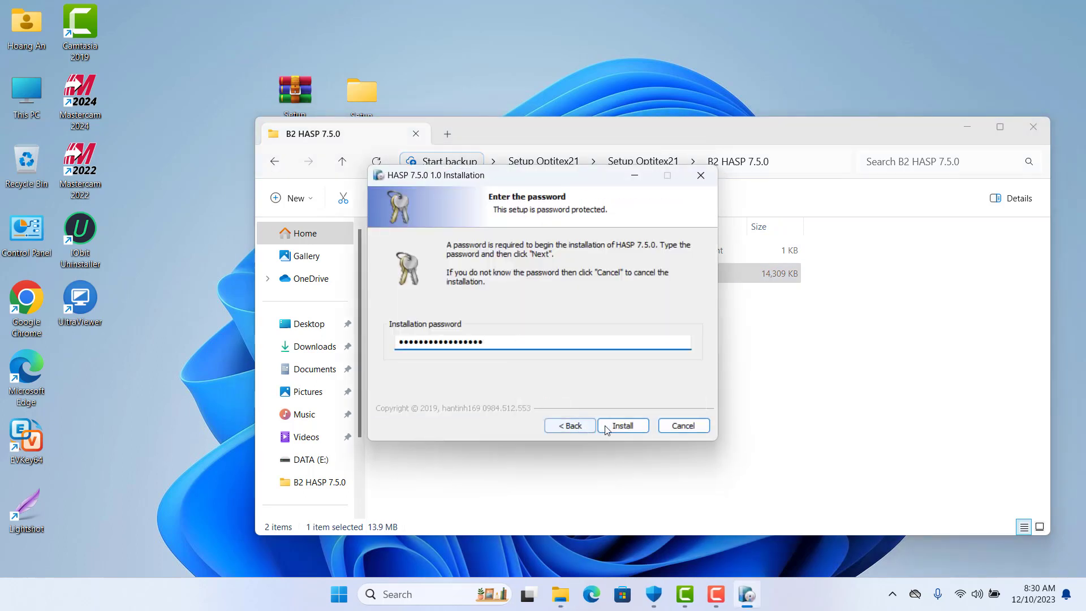
left_click(618, 425)
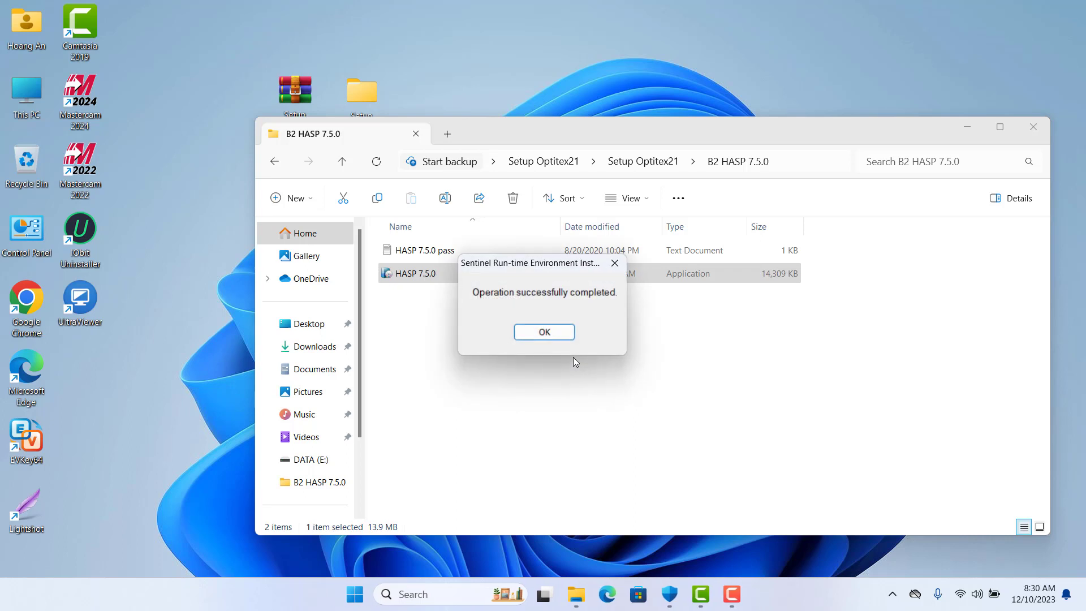
left_click(553, 335)
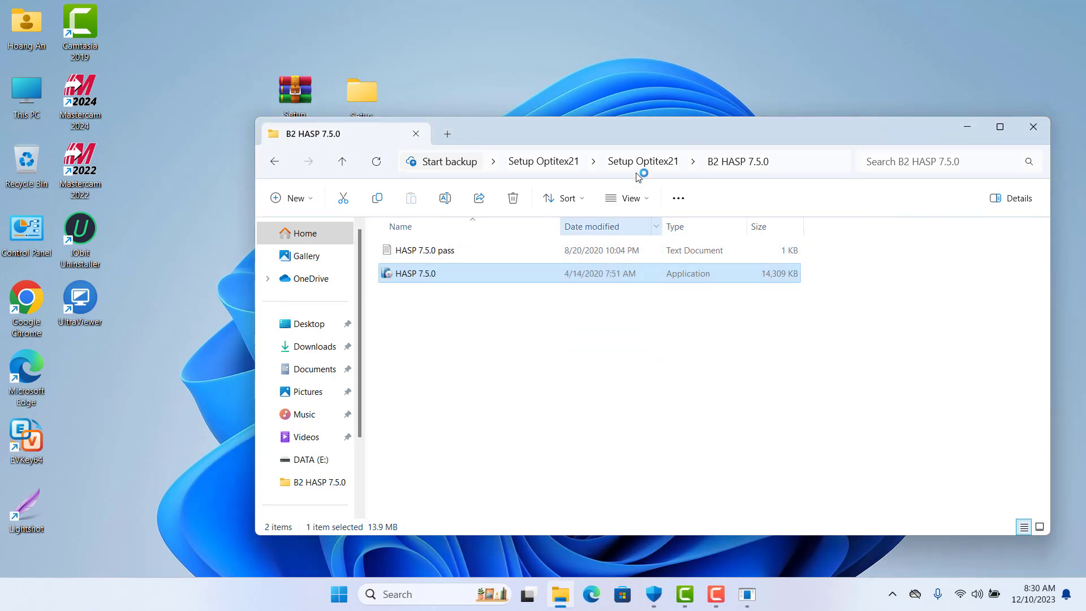
right_click(715, 87)
left_click(779, 149)
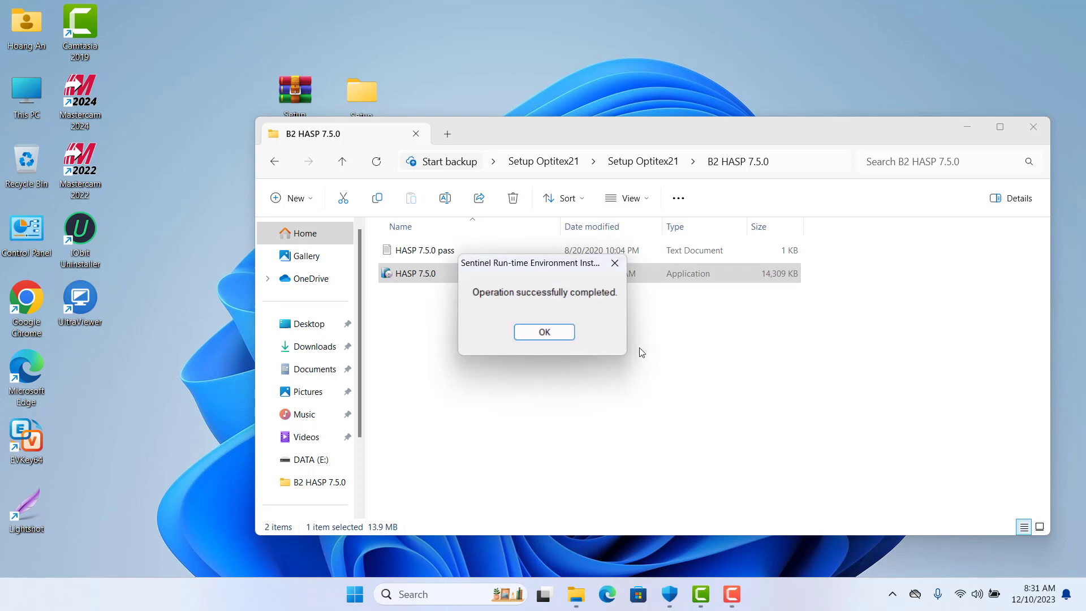
left_click(555, 333)
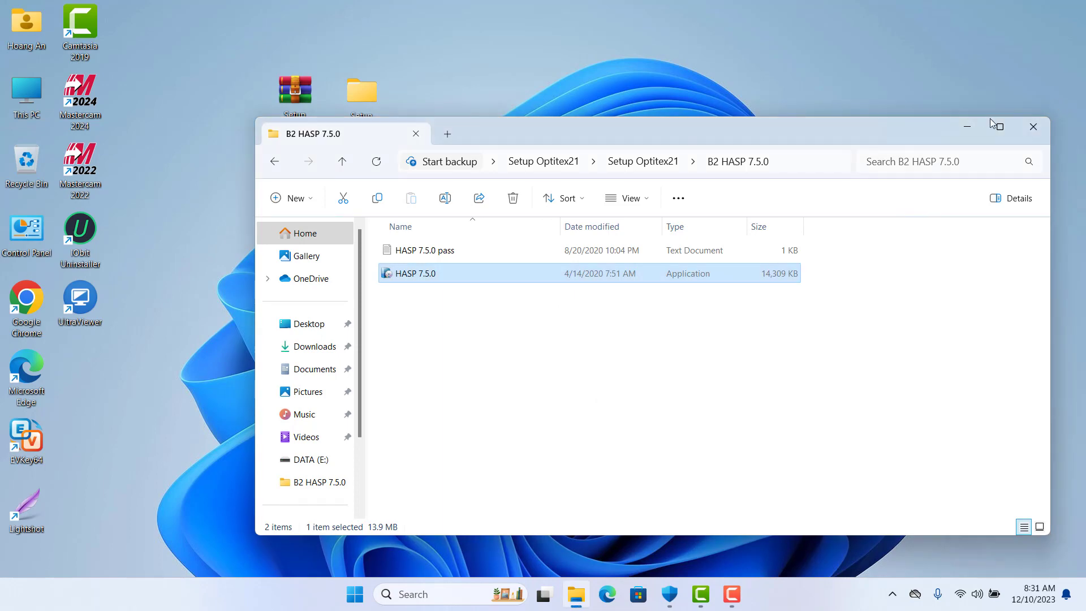
Close the HASP window, open the B3 Setup Optitex folder, and right-click B3.Optitex_Suite_21
left_click(1033, 126)
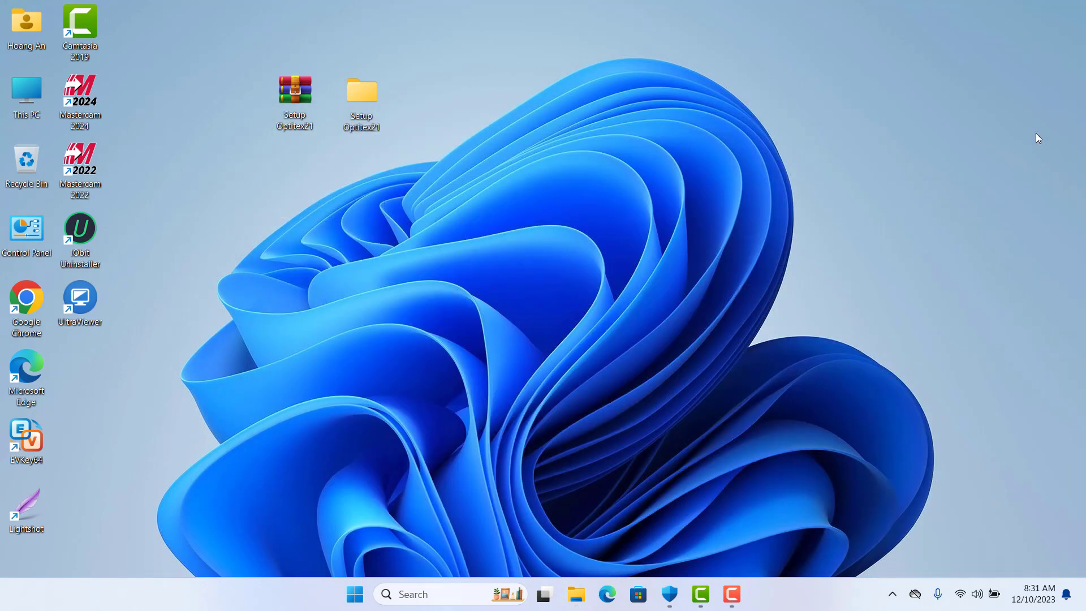
double_click(361, 94)
double_click(425, 255)
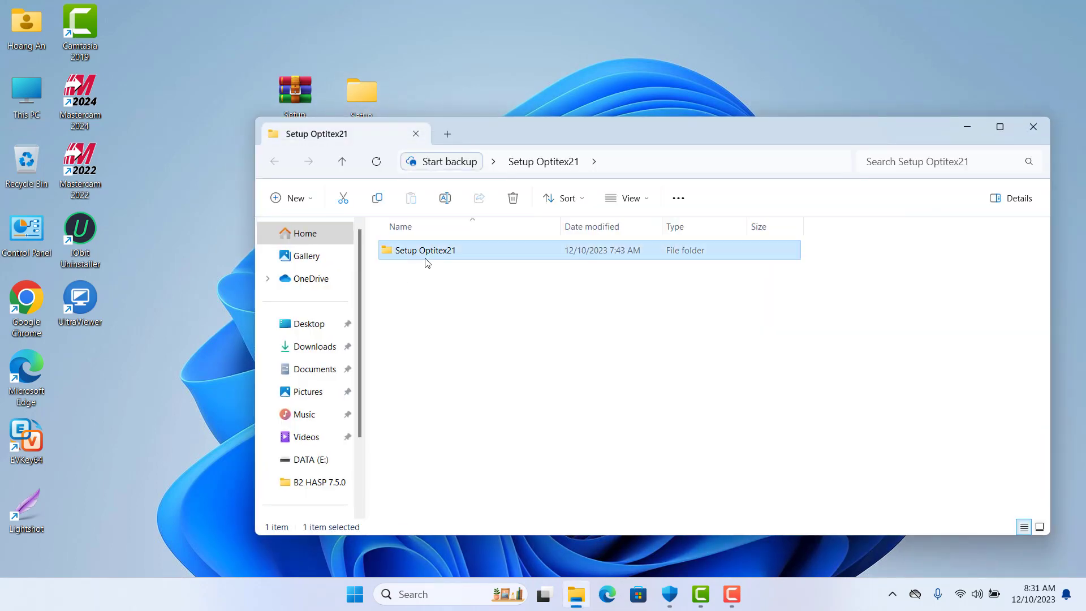
left_click(436, 276)
double_click(437, 277)
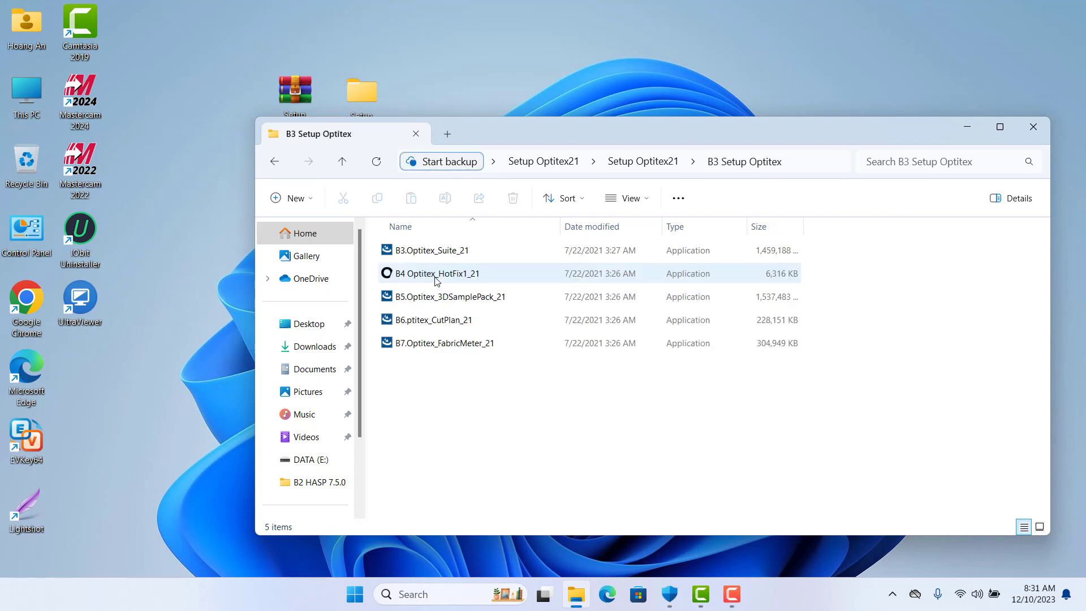
left_click(437, 253)
right_click(437, 254)
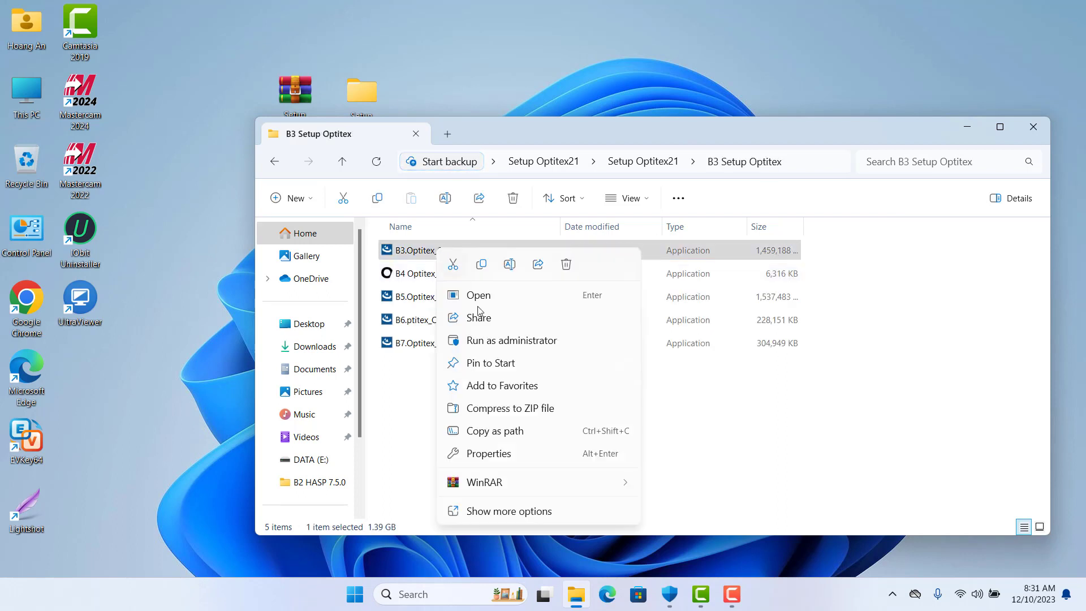
Run the Optitex 21 suite installer as administrator and accept the license agreement
left_click(501, 339)
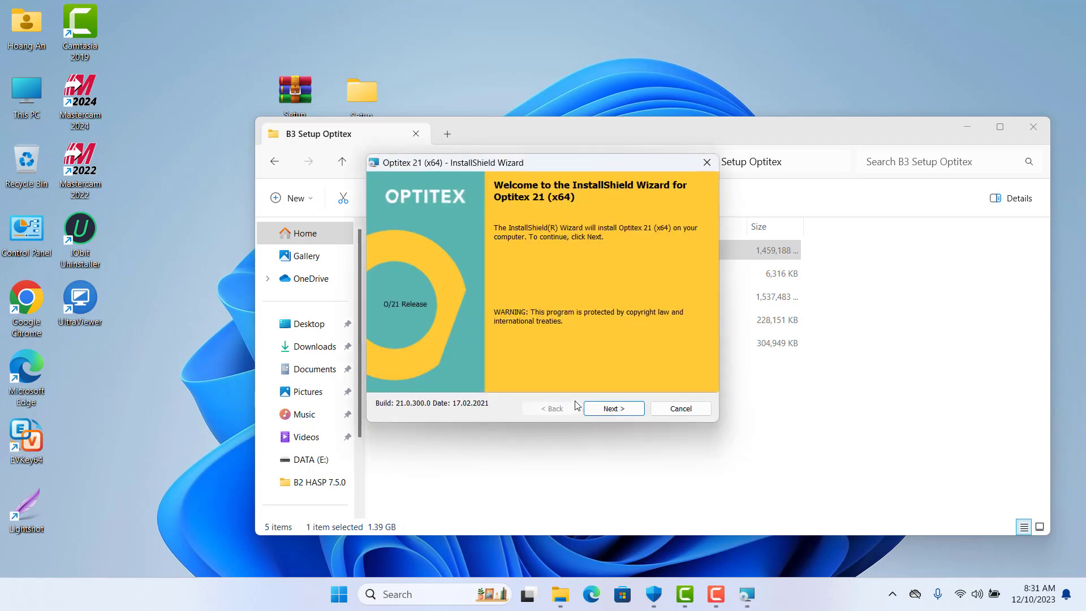
left_click(614, 408)
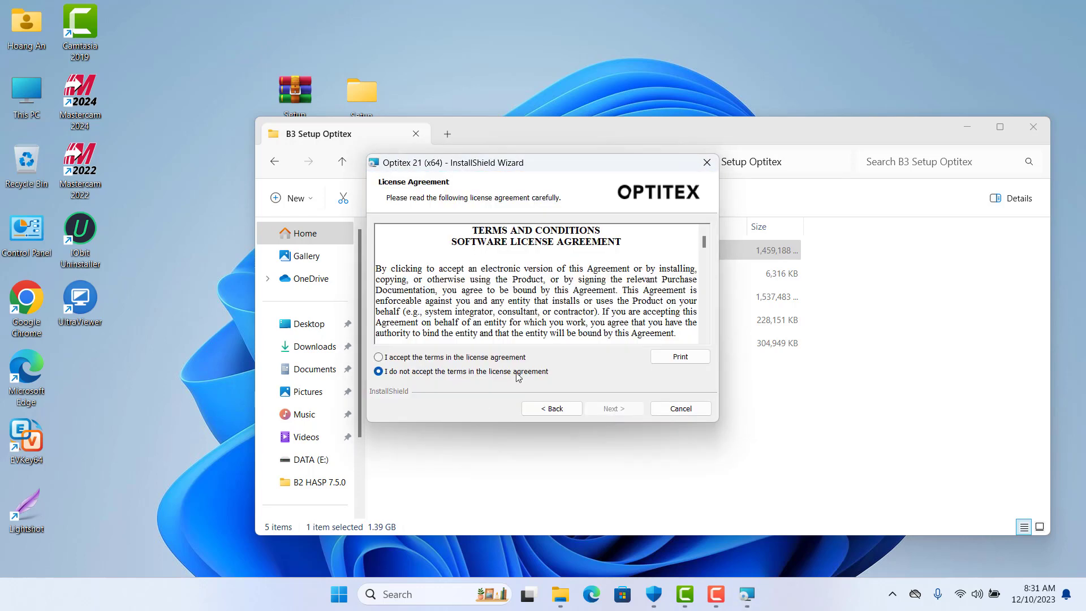
left_click(378, 357)
left_click(605, 411)
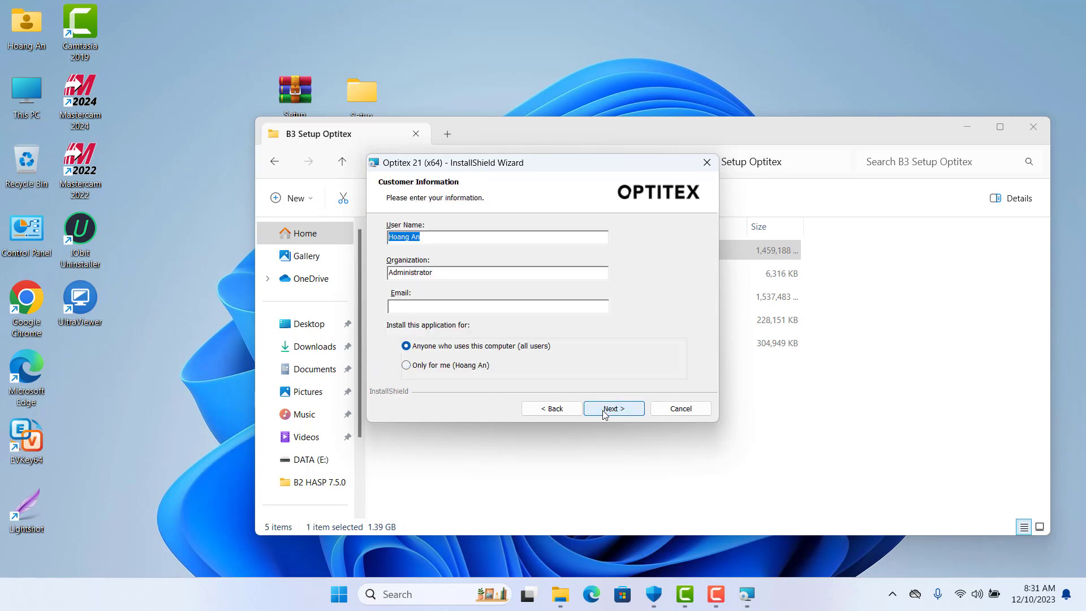
Enter the contact e-mail, keep C:\Program Files\ as destination, and tick Nesting Pack
left_click(534, 302)
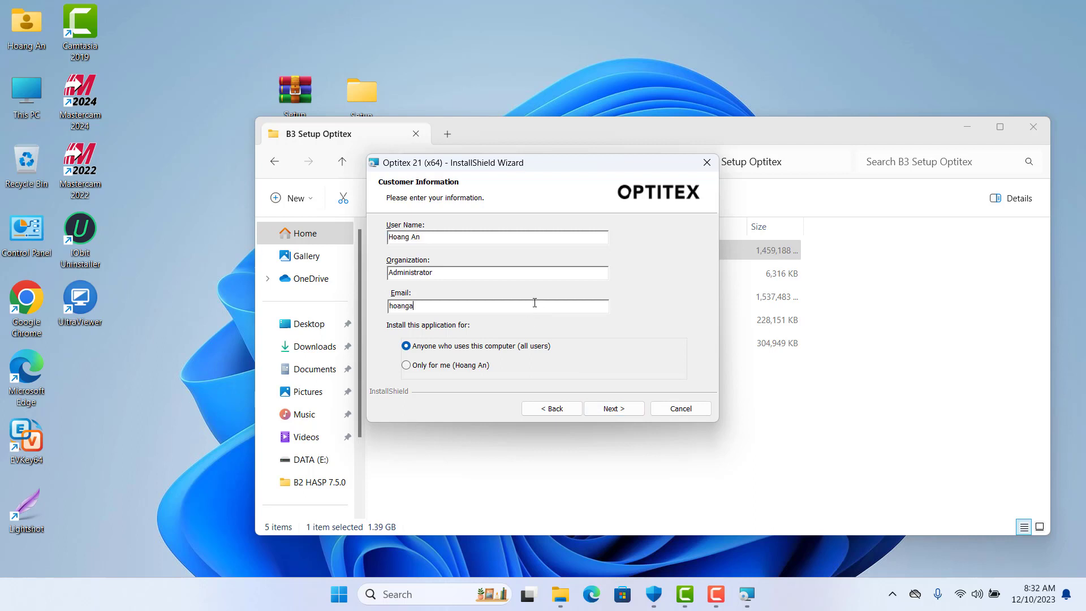
left_click(609, 414)
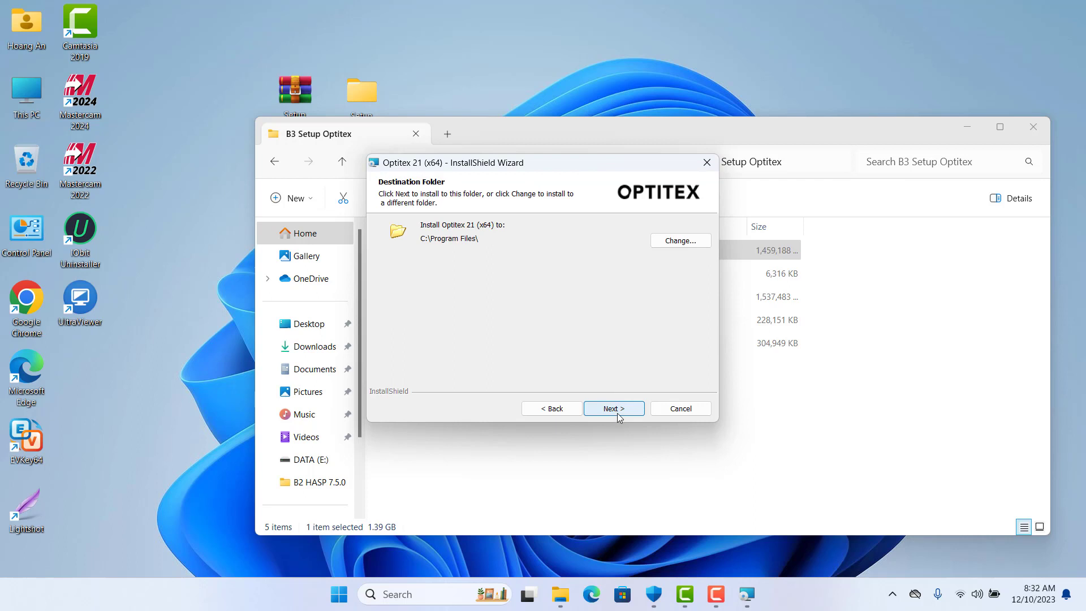
left_click(618, 416)
left_click(389, 287)
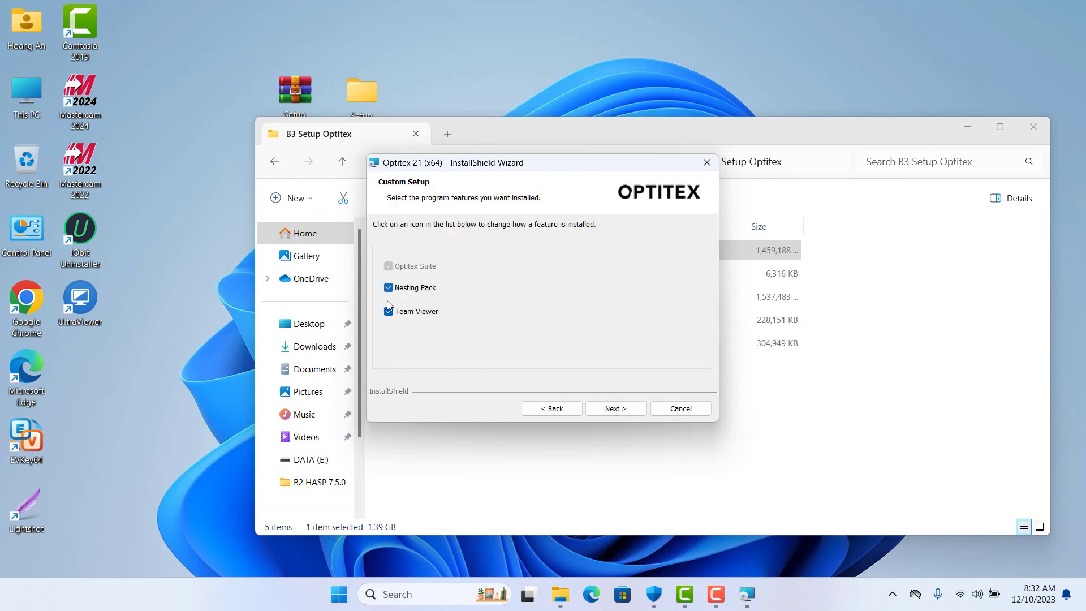
Exclude Team Viewer, keep the Simplified layout profile, and install Optitex 21 (x64)
left_click(389, 309)
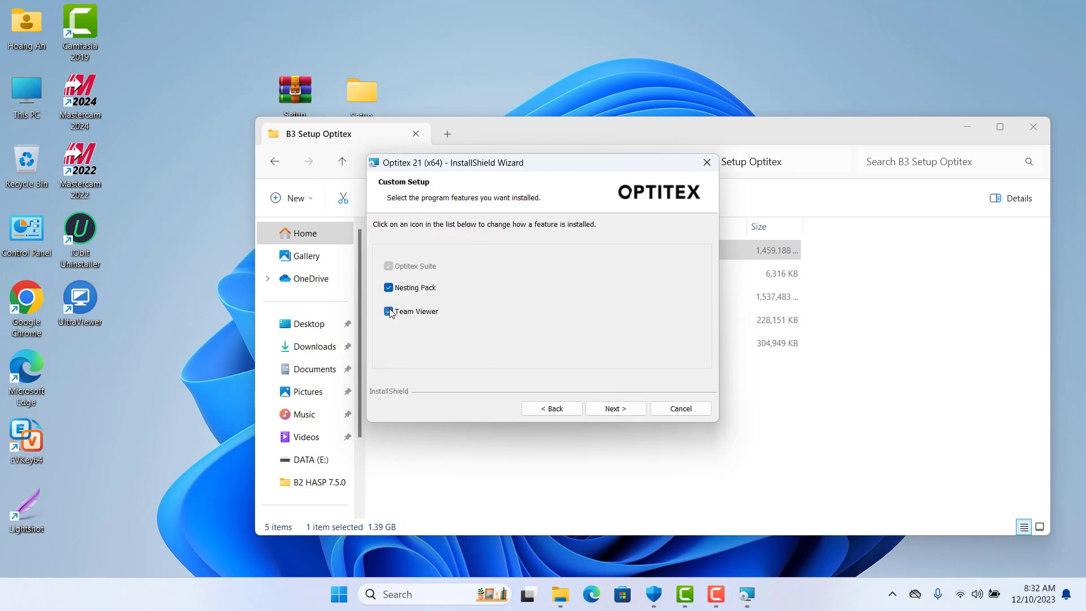
left_click(621, 415)
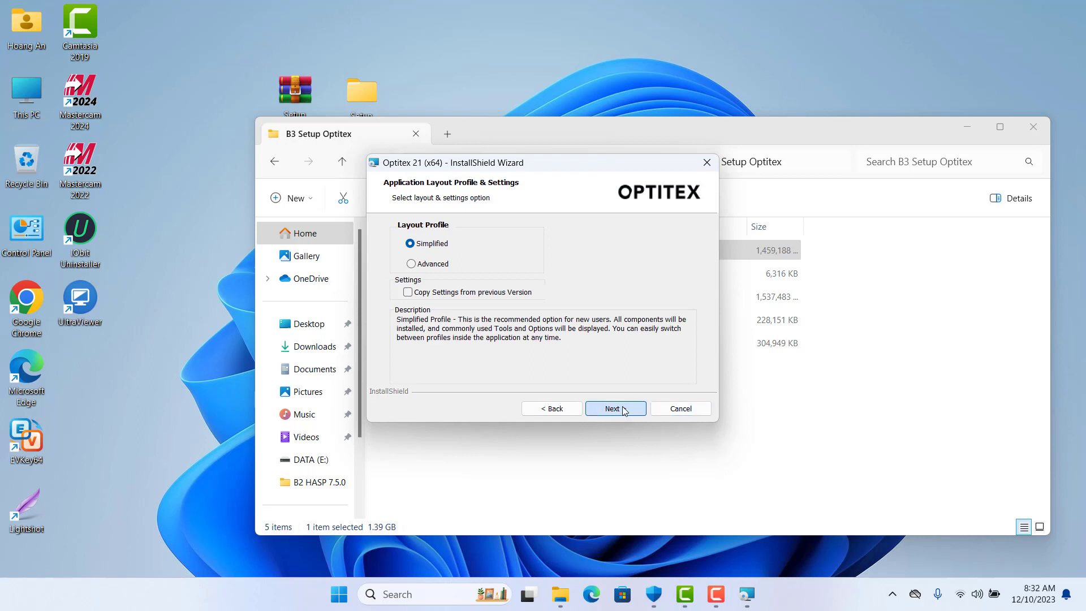
left_click(622, 409)
left_click(617, 410)
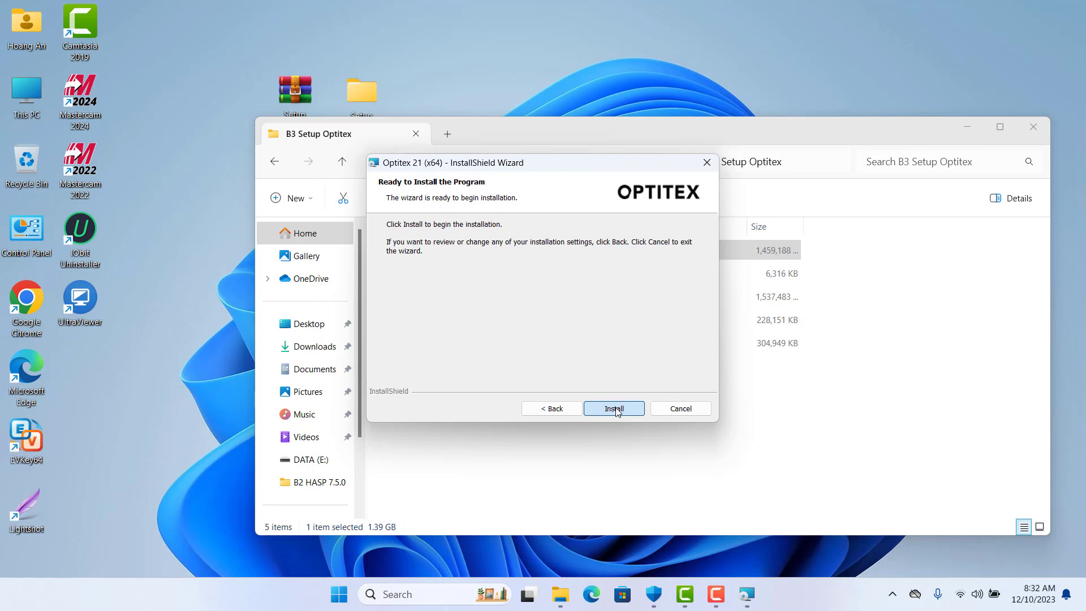
left_click(614, 409)
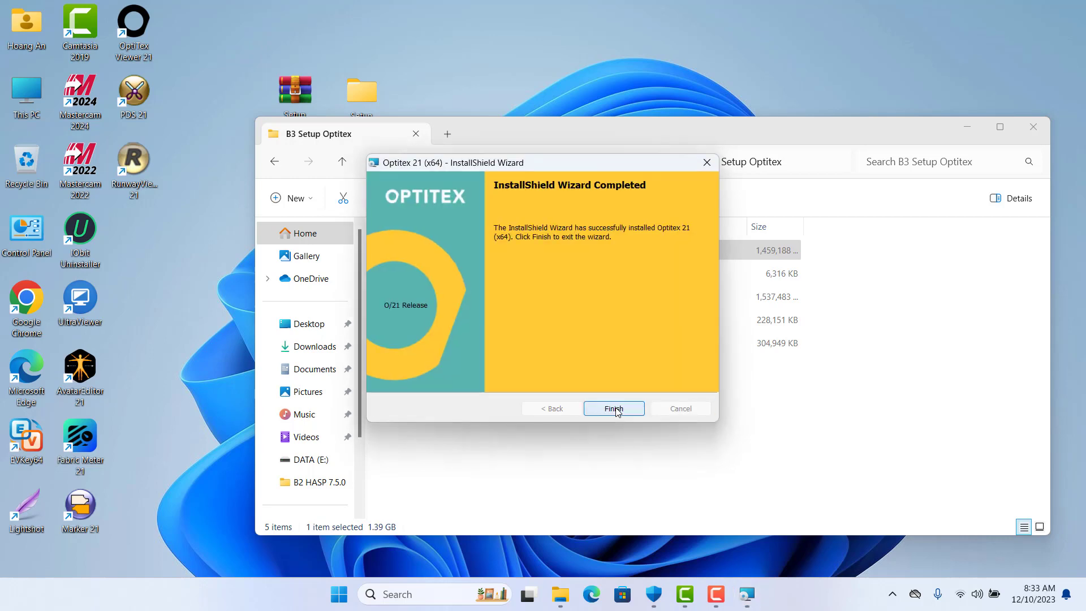
Close the suite wizard and apply the B4 Optitex_HotFix1_21 patch as administrator, then select the 3D Sample Pack installer
left_click(613, 409)
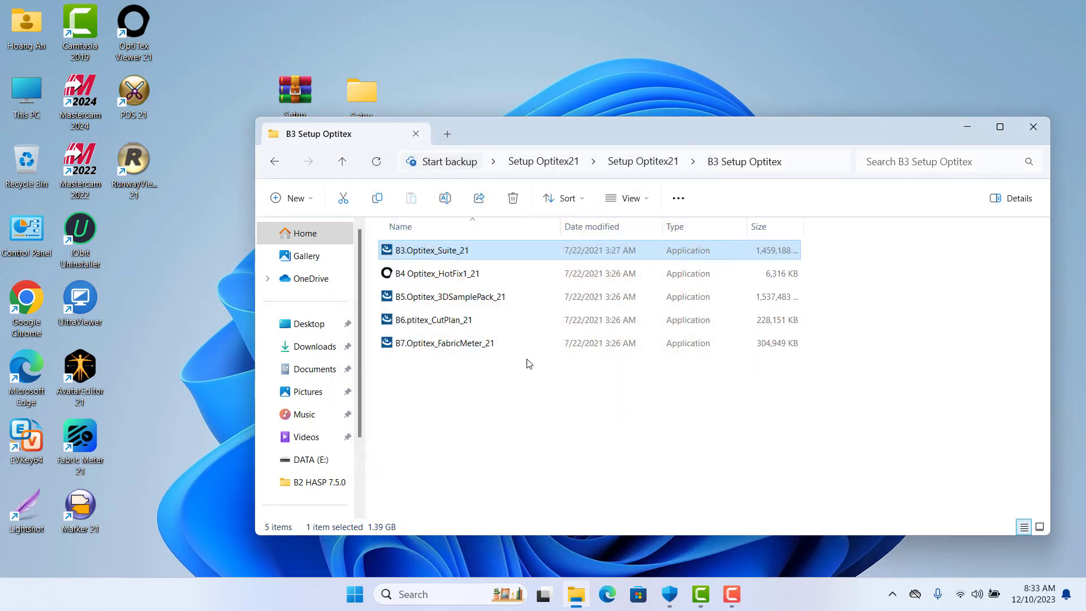
left_click(438, 278)
right_click(437, 283)
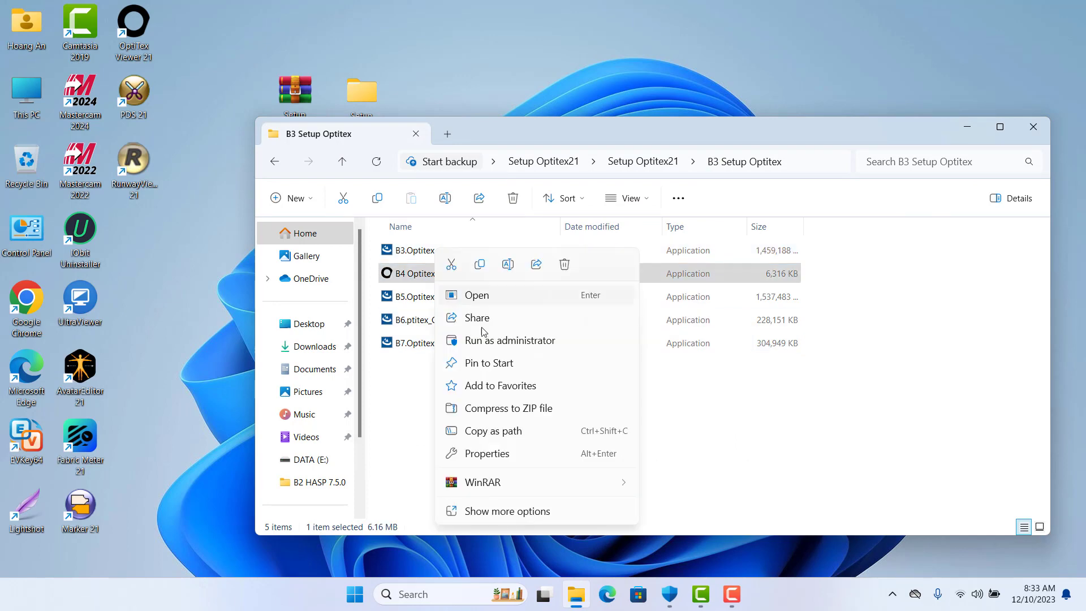
left_click(492, 342)
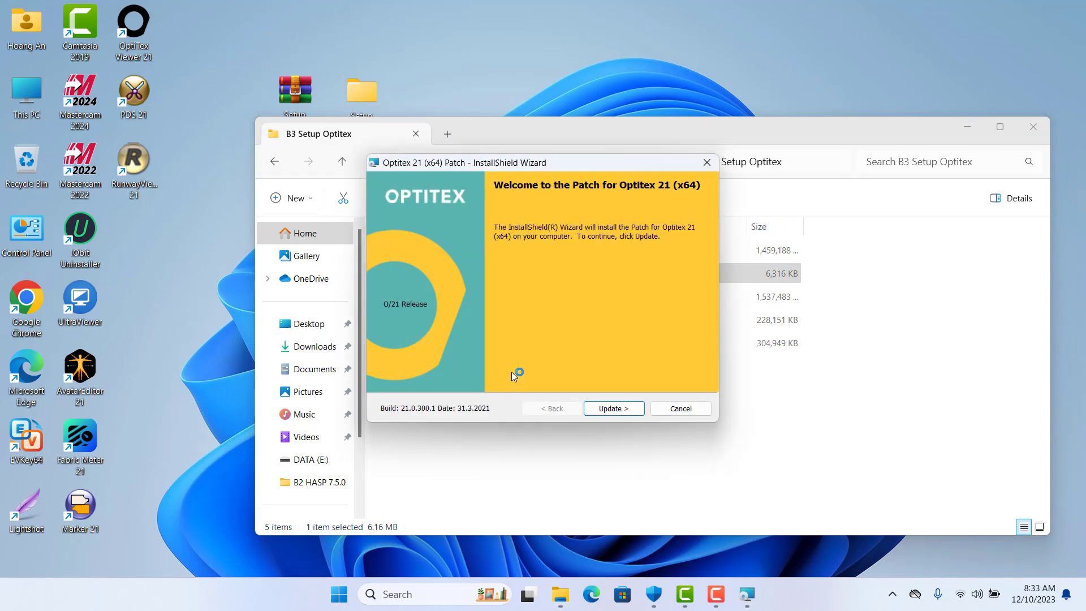
left_click(603, 411)
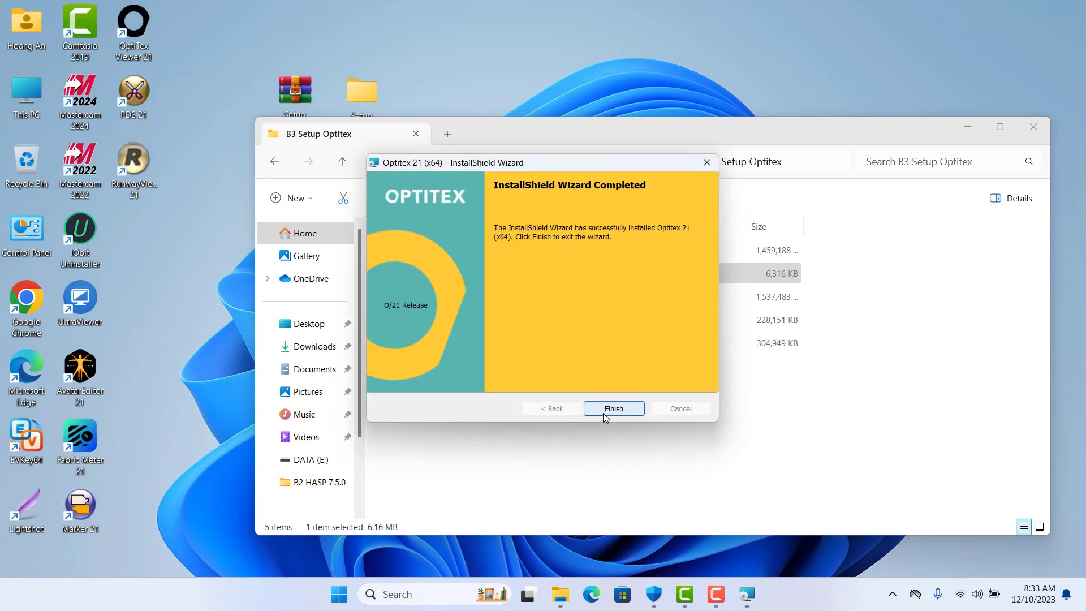
left_click(603, 413)
left_click(425, 304)
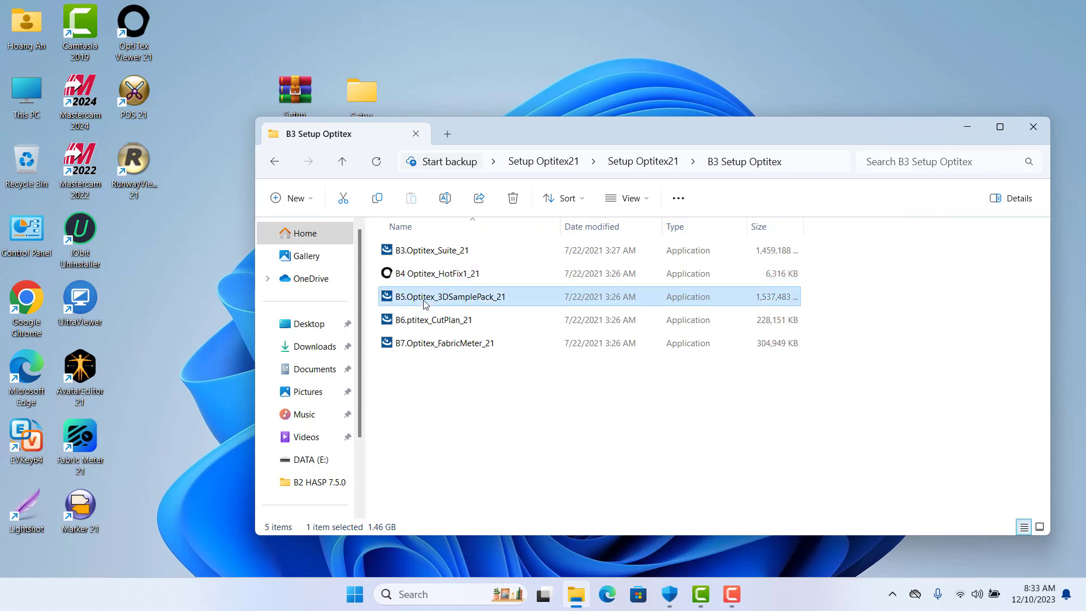
Run B5.Optitex_3DSamplePack_21 as administrator, accept its license, install it, and finish the wizard
right_click(425, 304)
left_click(479, 120)
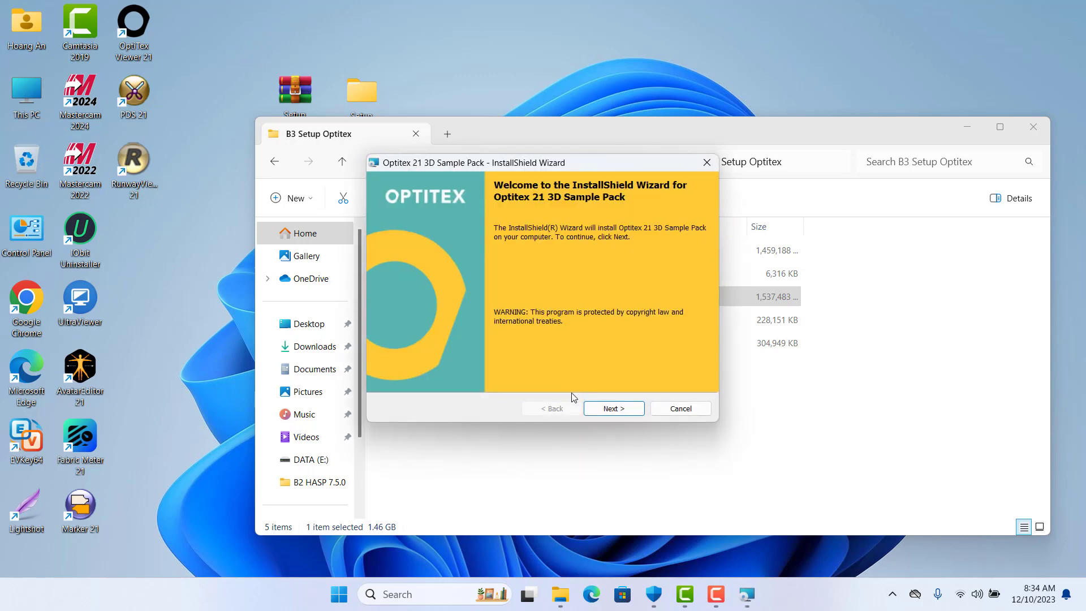
left_click(608, 414)
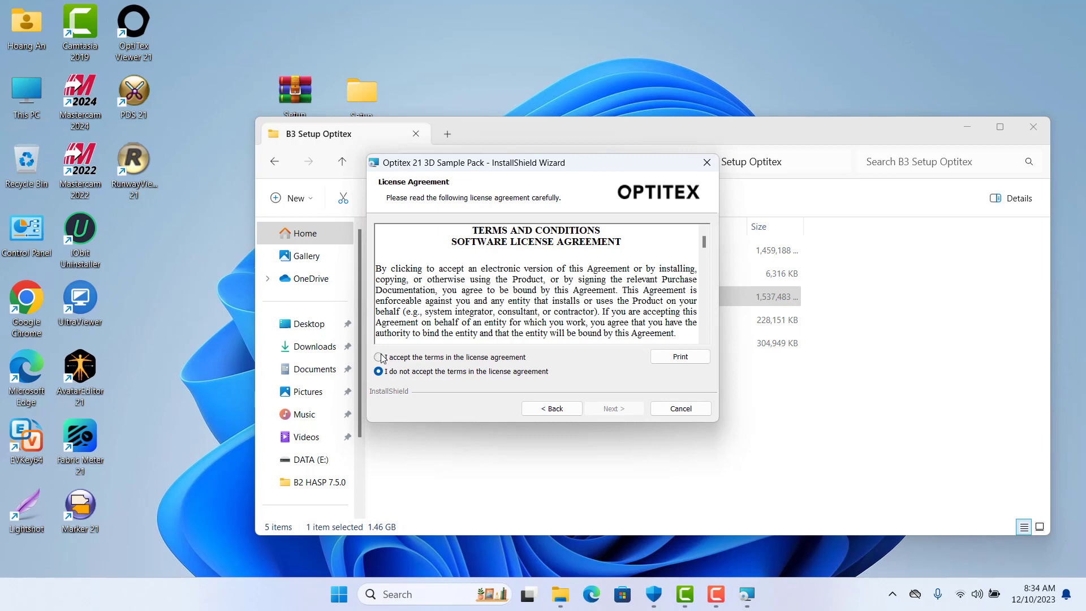
left_click(380, 358)
left_click(613, 411)
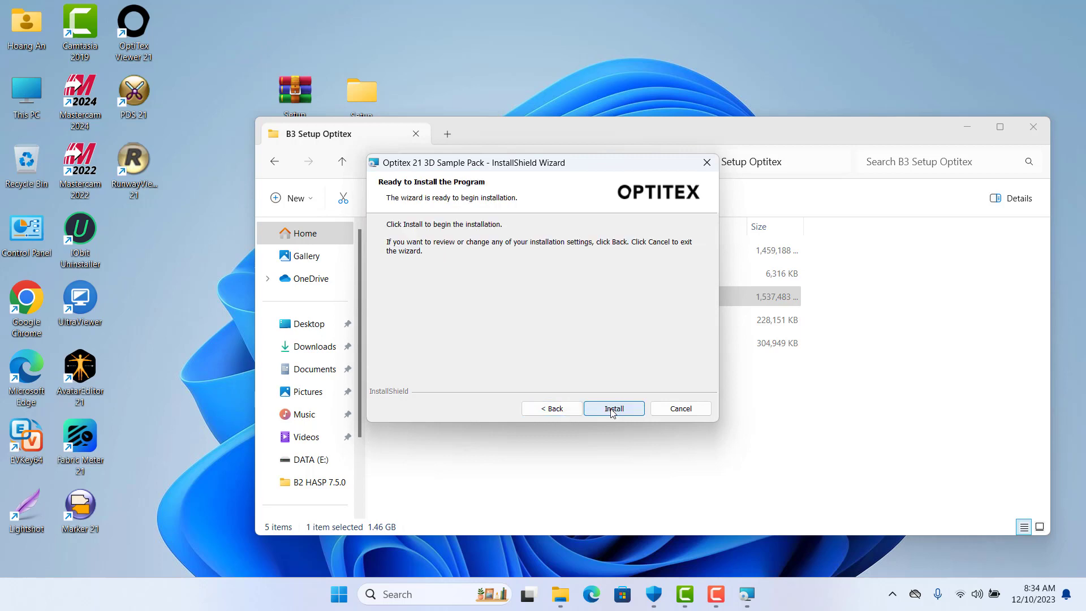
left_click(613, 409)
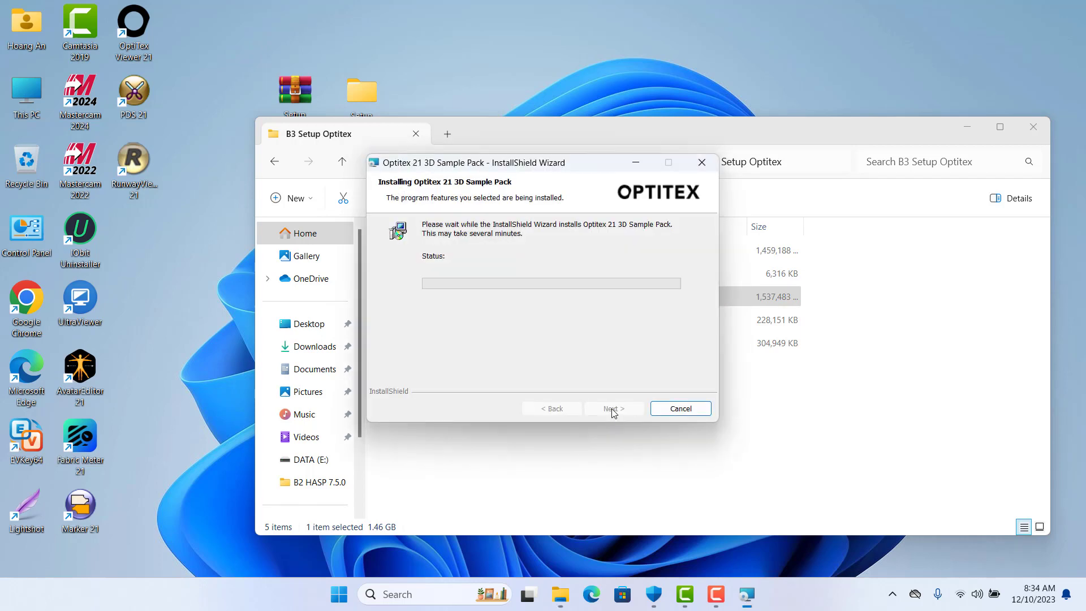
left_click_drag(582, 166, 690, 154)
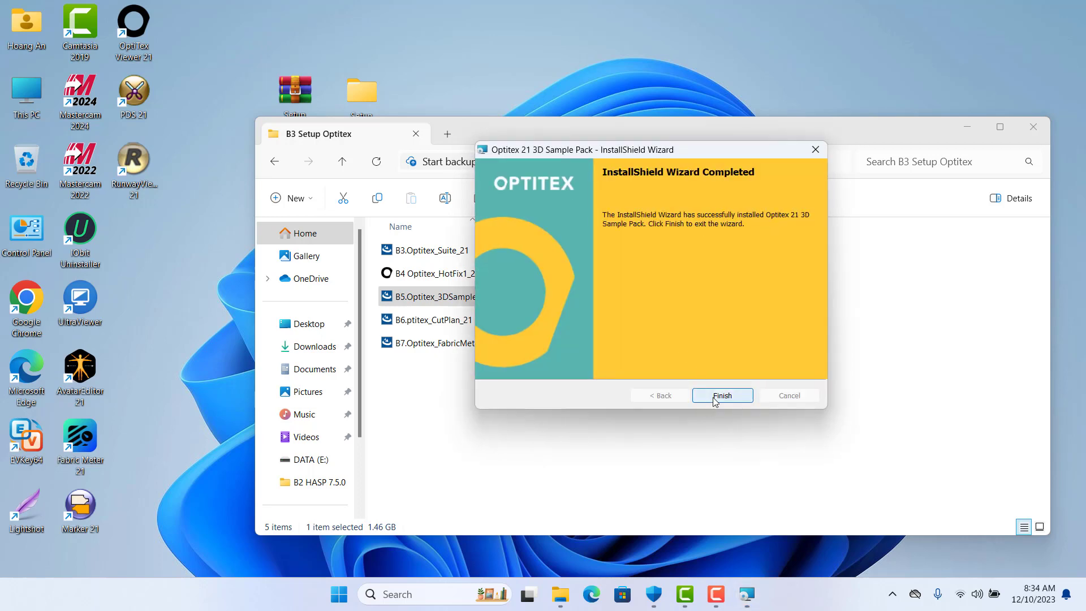
left_click(712, 396)
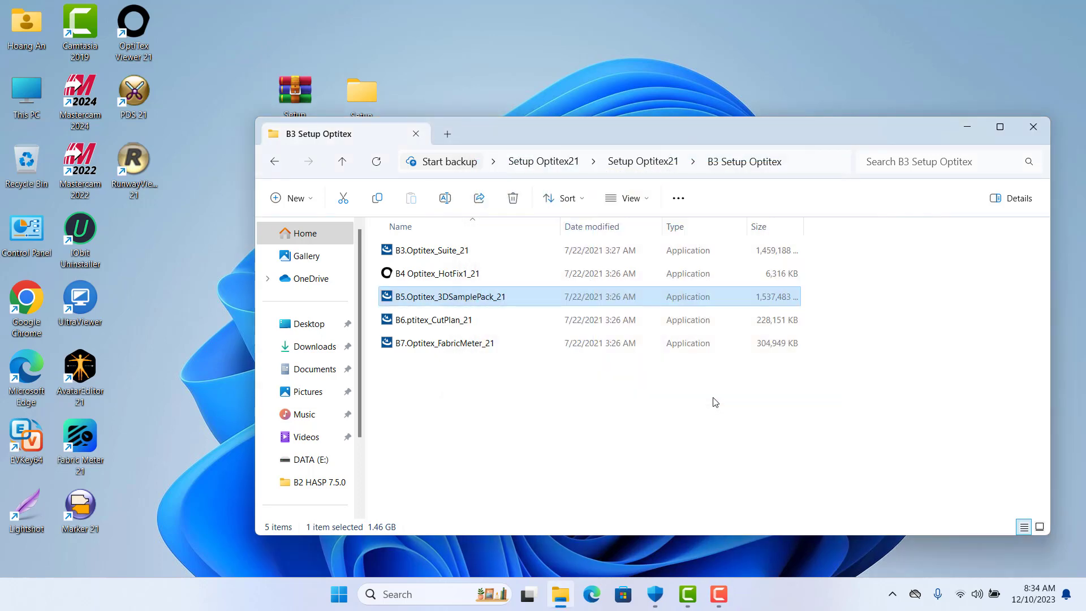
Run the B6 CutPlan installer as administrator and accept its license agreement
left_click(446, 320)
right_click(446, 320)
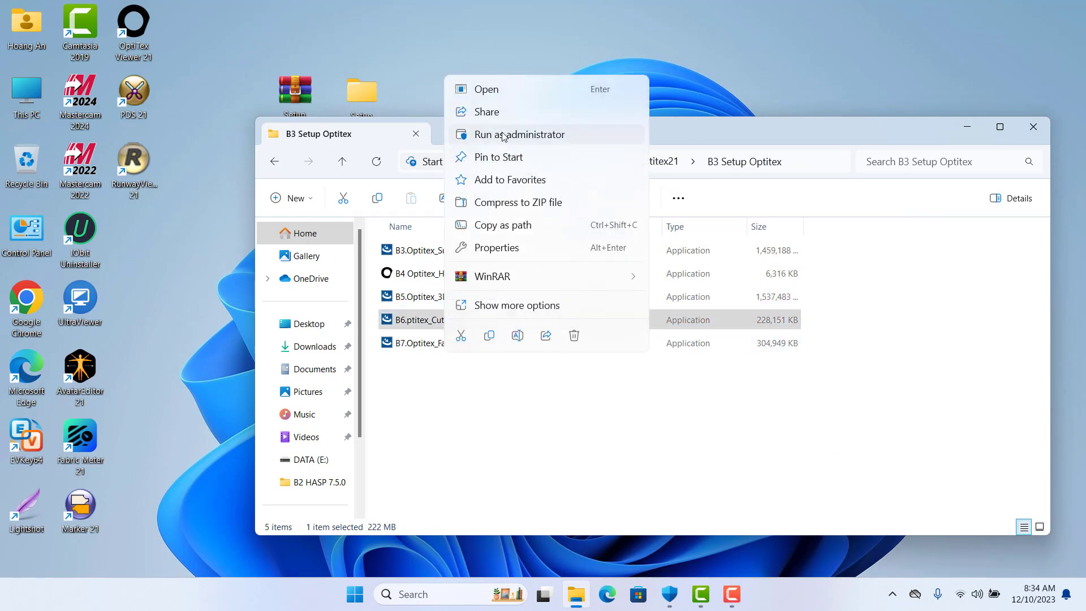
left_click(563, 139)
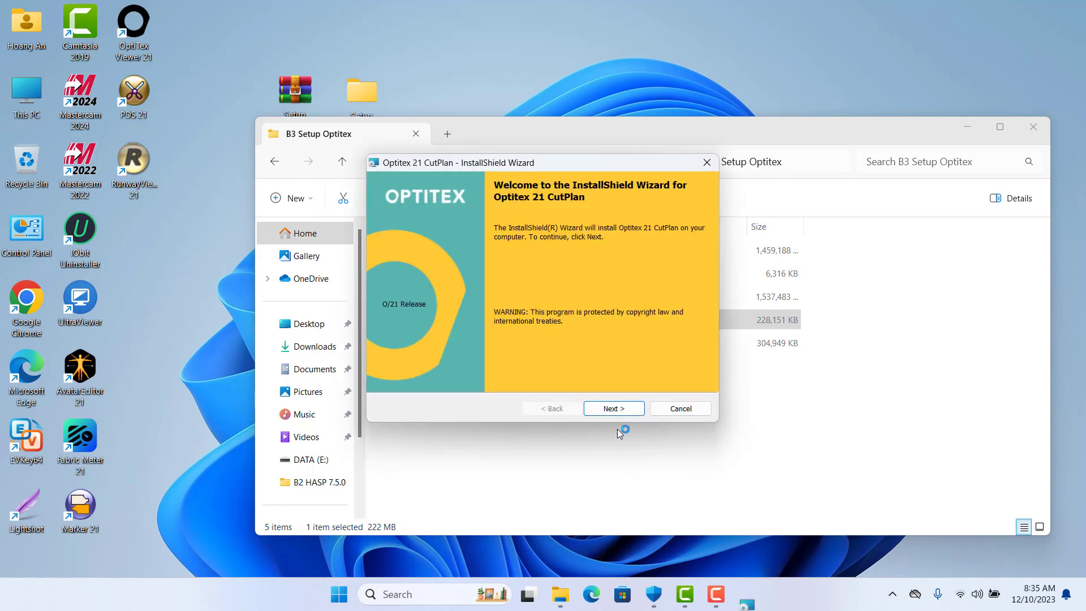
left_click(616, 408)
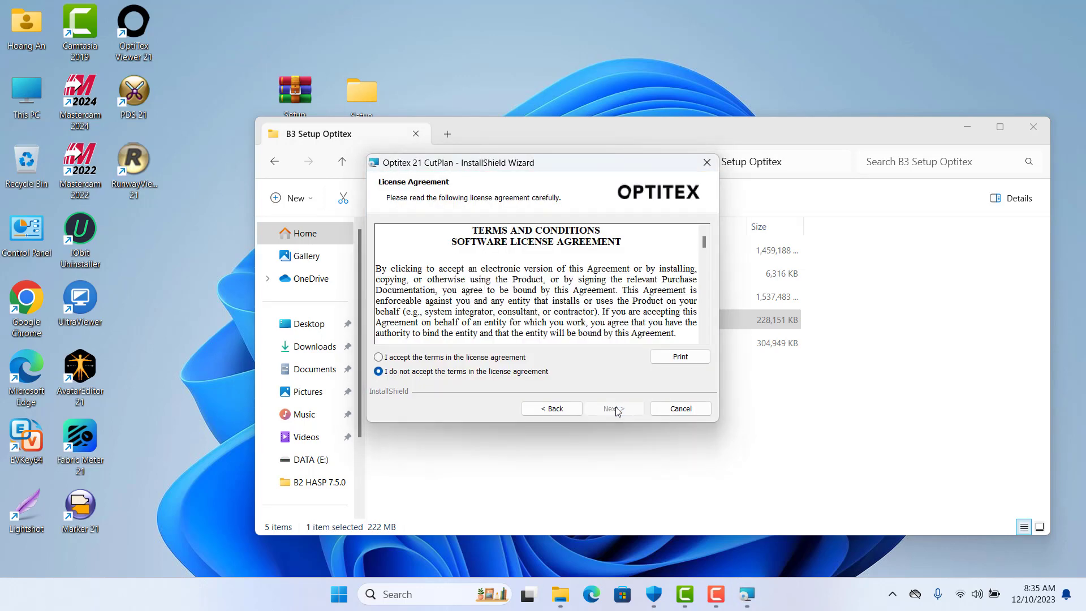
left_click(379, 357)
left_click(588, 413)
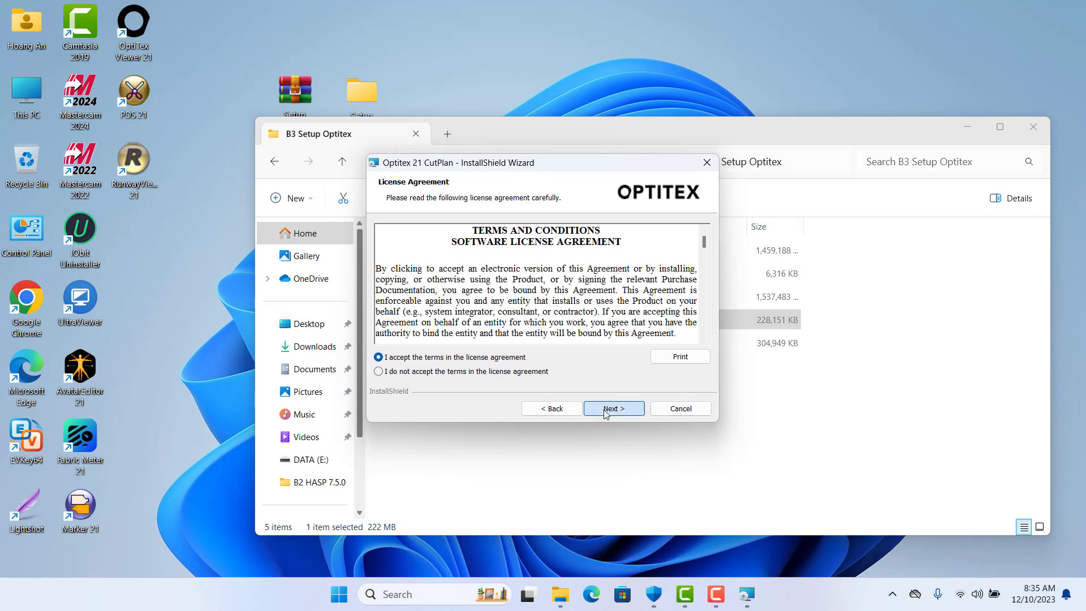
Keep the default destination, include the Sentinel and CodeMeter drivers, and start installing CutPlan
left_click(609, 414)
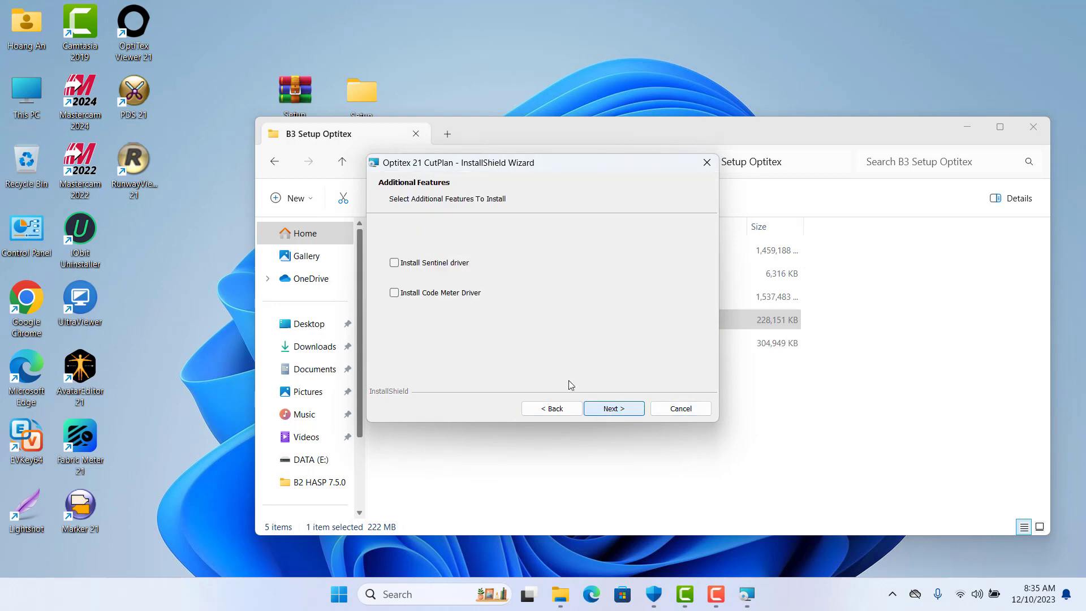
left_click(395, 292)
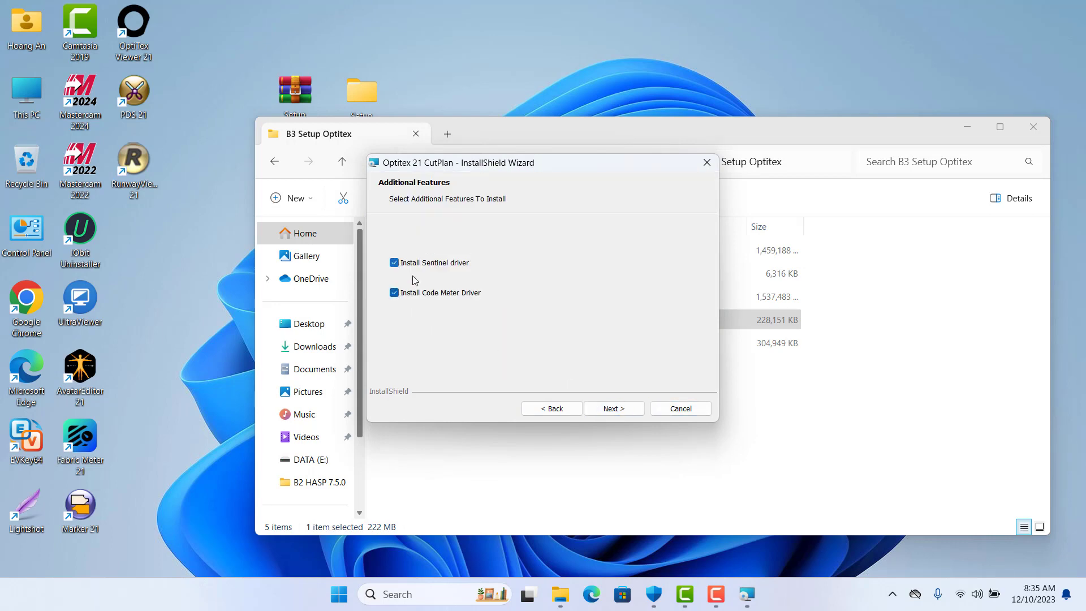
left_click(611, 409)
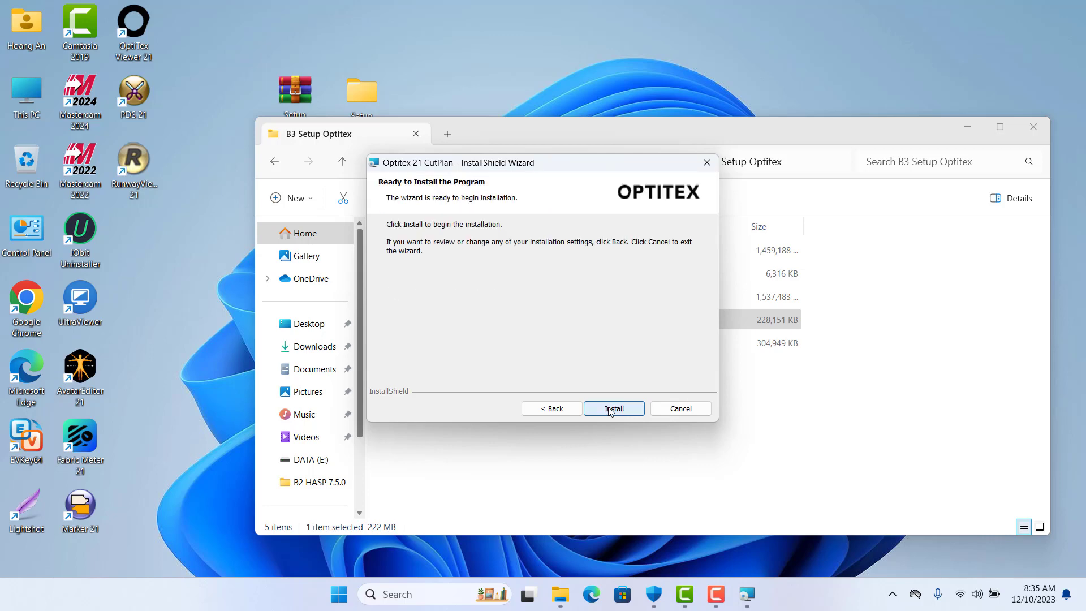
left_click(611, 409)
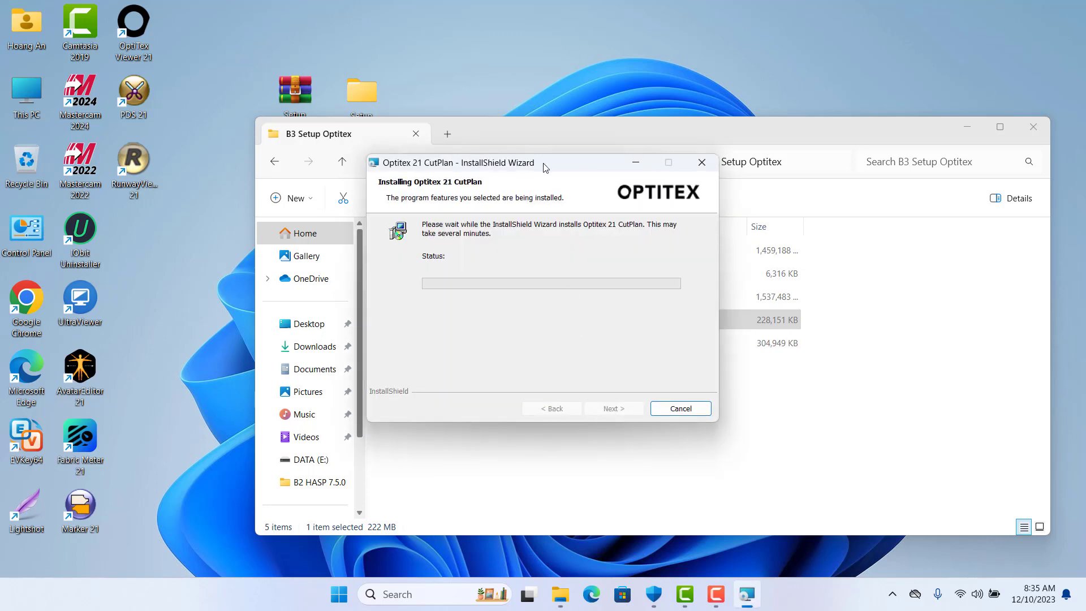
left_click_drag(545, 168, 684, 172)
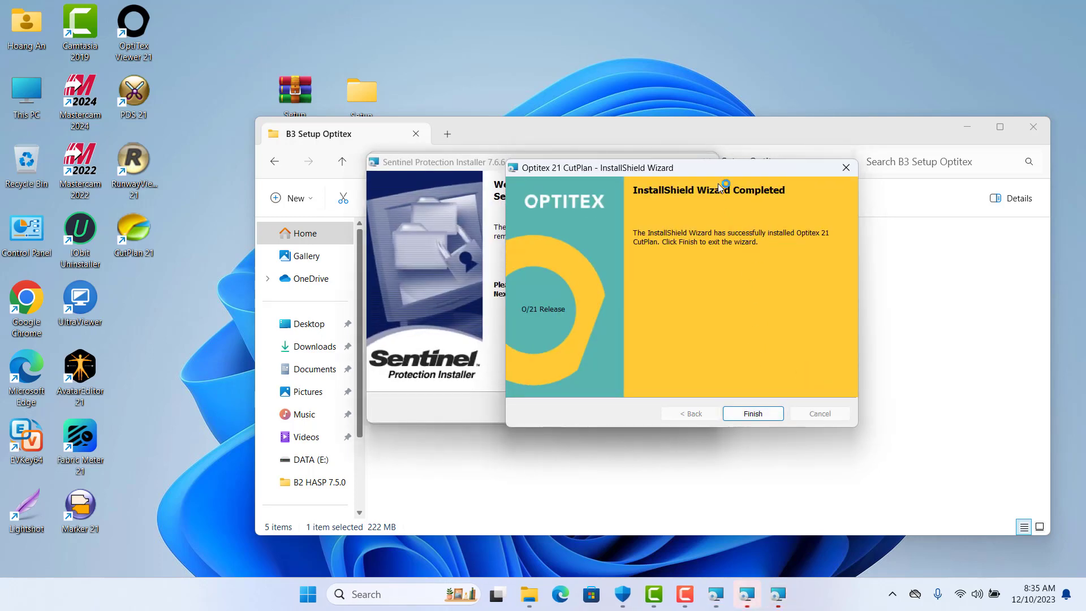
Complete the Sentinel Protection Installer with the Modify option and default features
left_click_drag(718, 170, 874, 114)
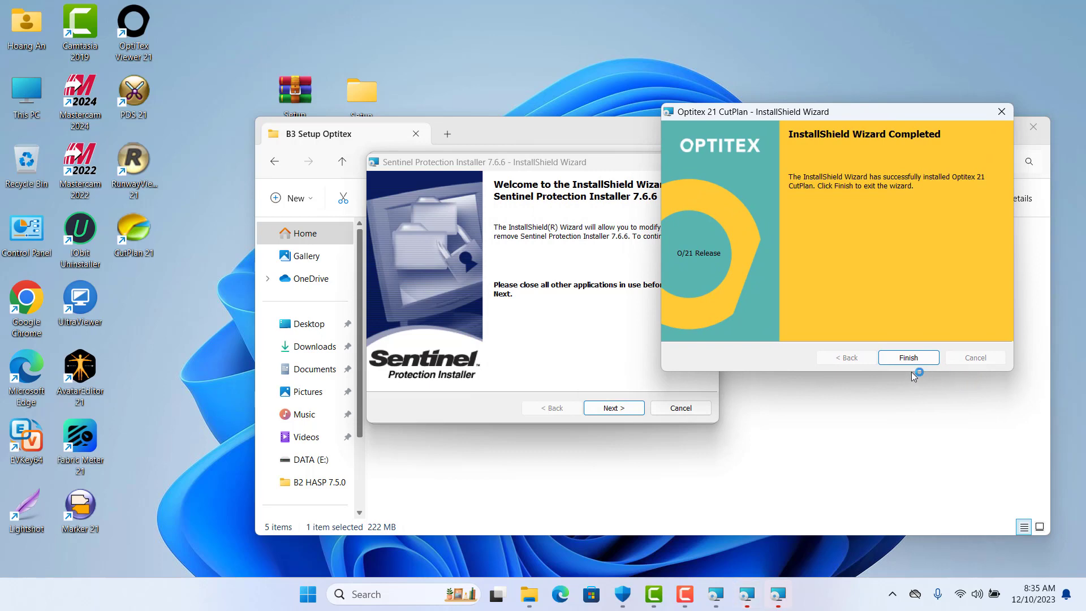
left_click(618, 409)
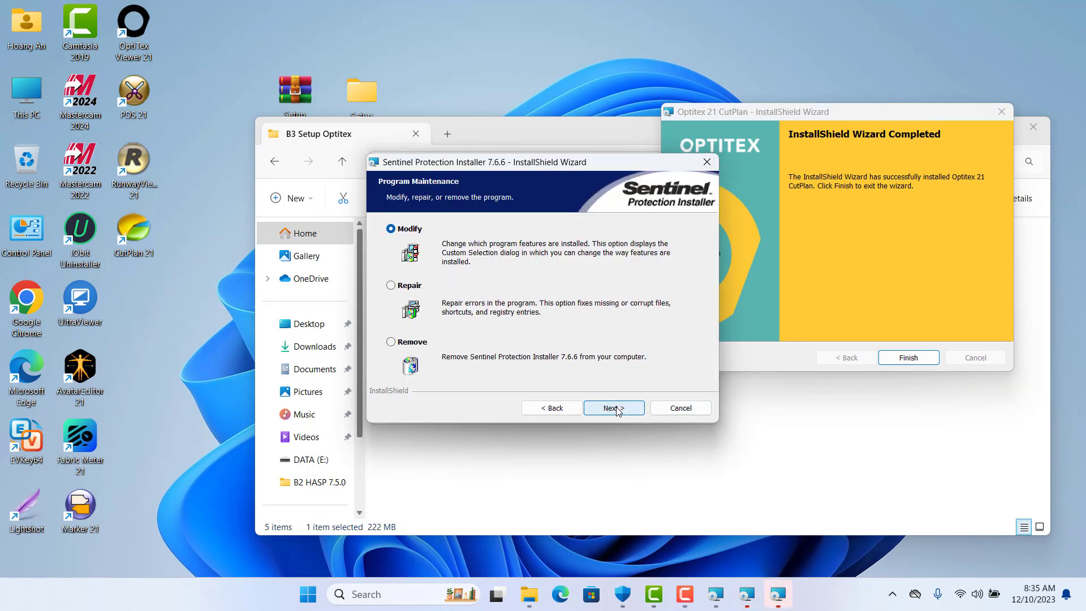
left_click(616, 412)
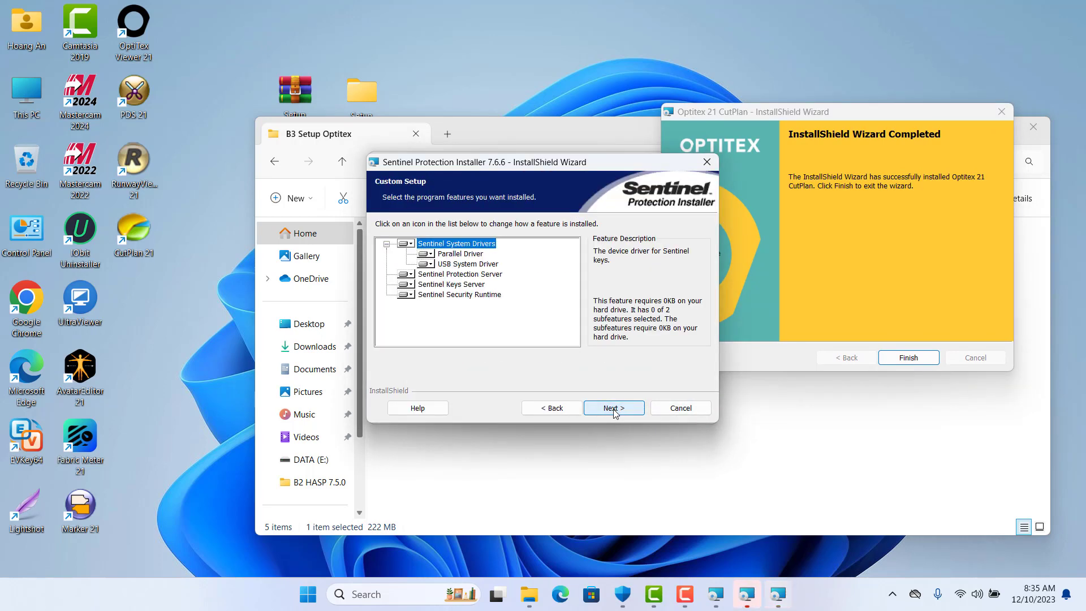
left_click(616, 412)
left_click(614, 408)
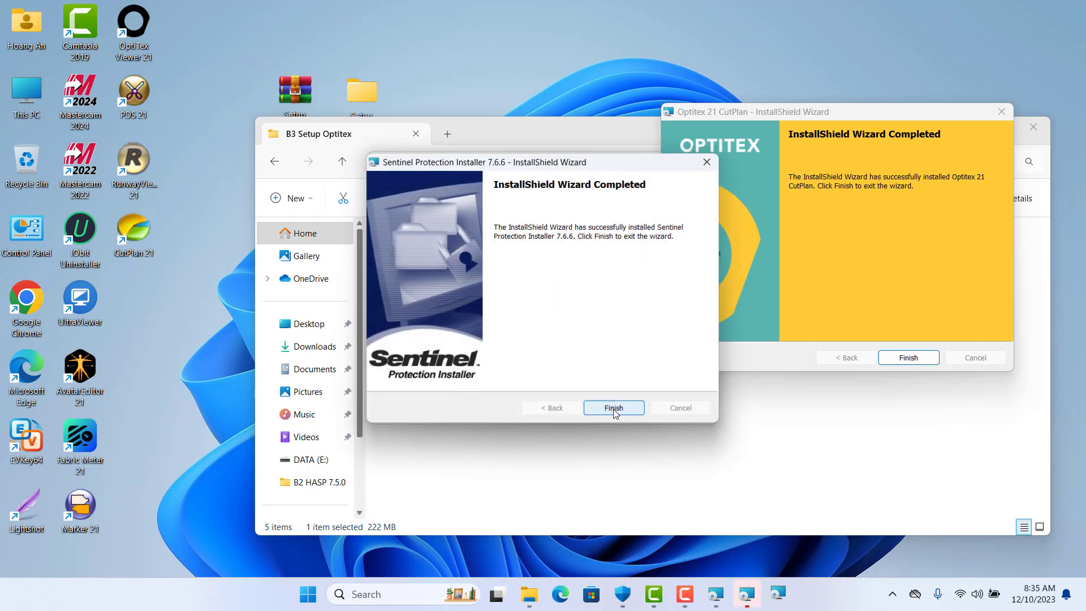
left_click(614, 409)
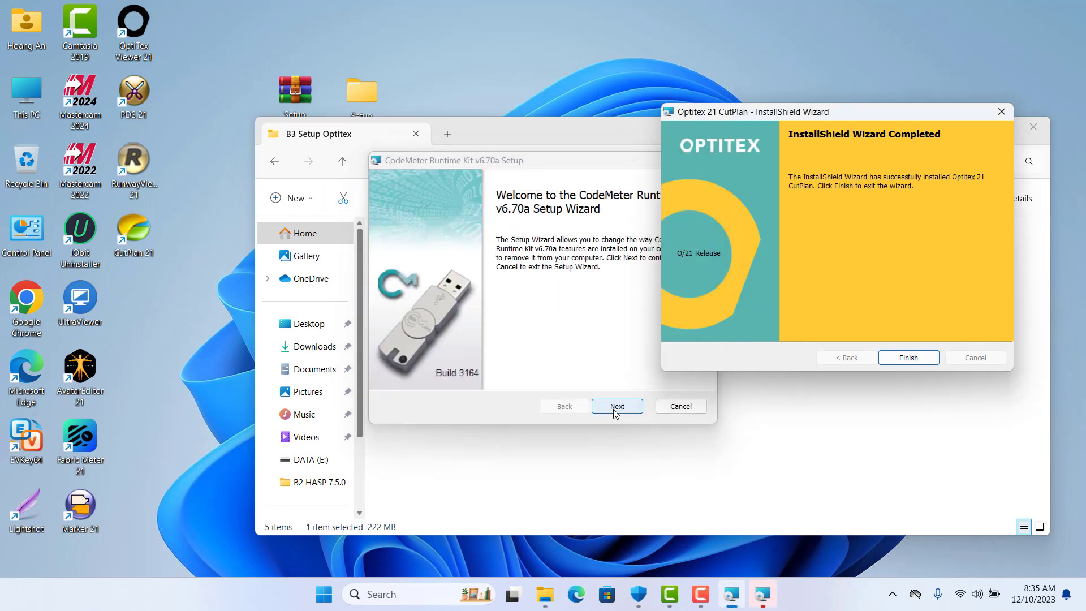
Advance the CodeMeter setup, close the completed CutPlan wizard, and refresh the desktop
left_click(616, 409)
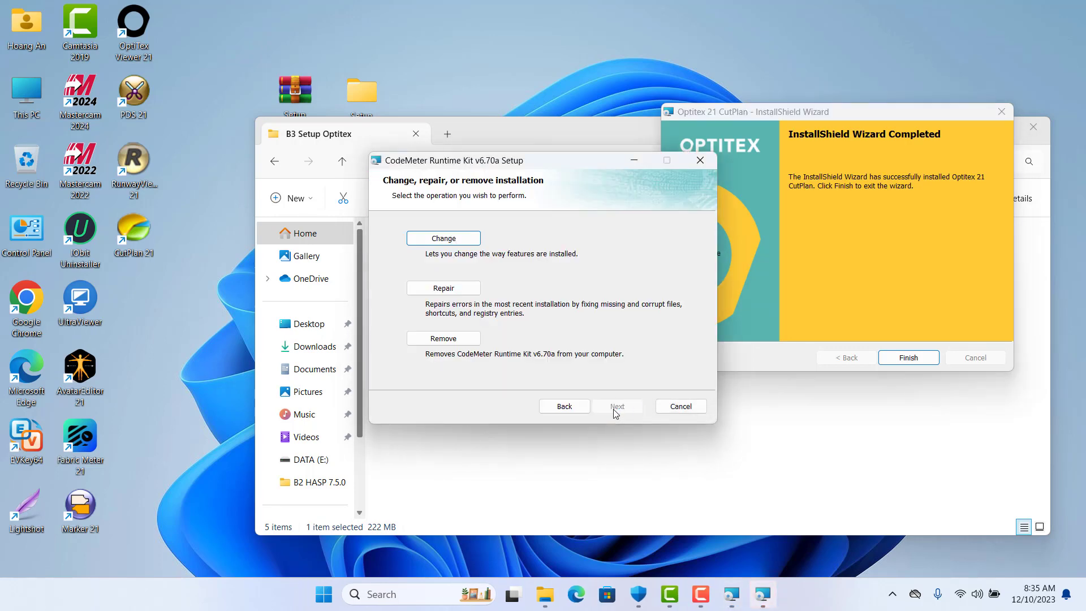
left_click_drag(579, 160, 429, 39)
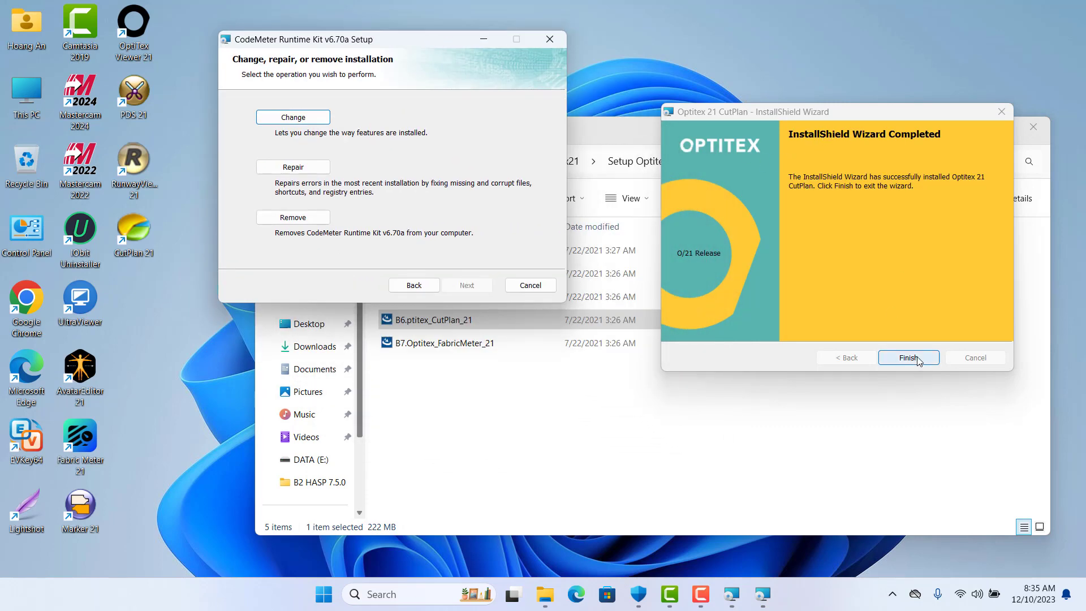
left_click(907, 356)
left_click_drag(446, 40, 680, 69)
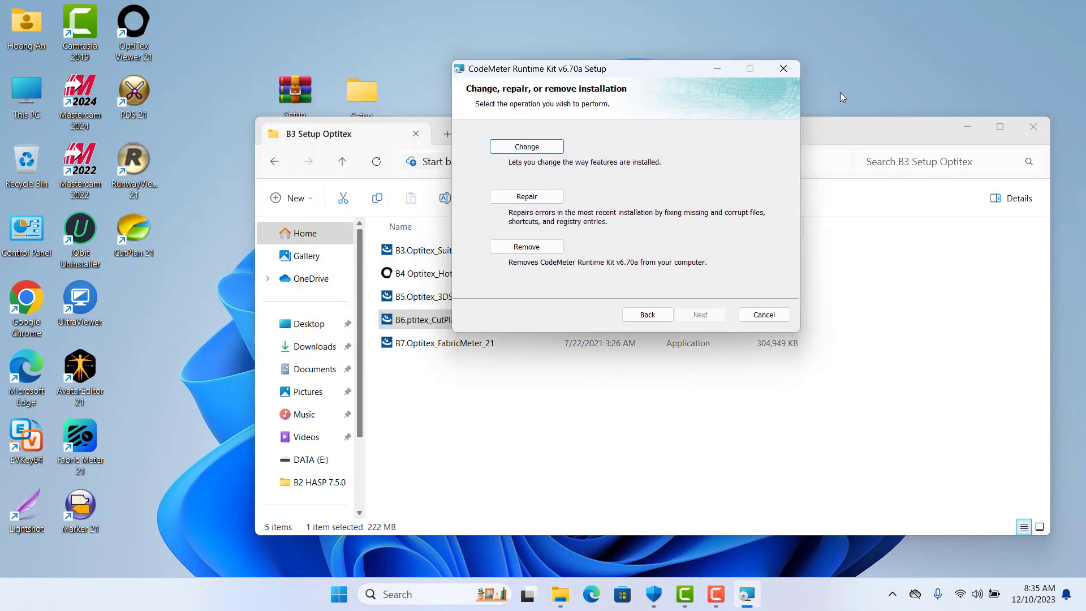
right_click(847, 76)
left_click(911, 143)
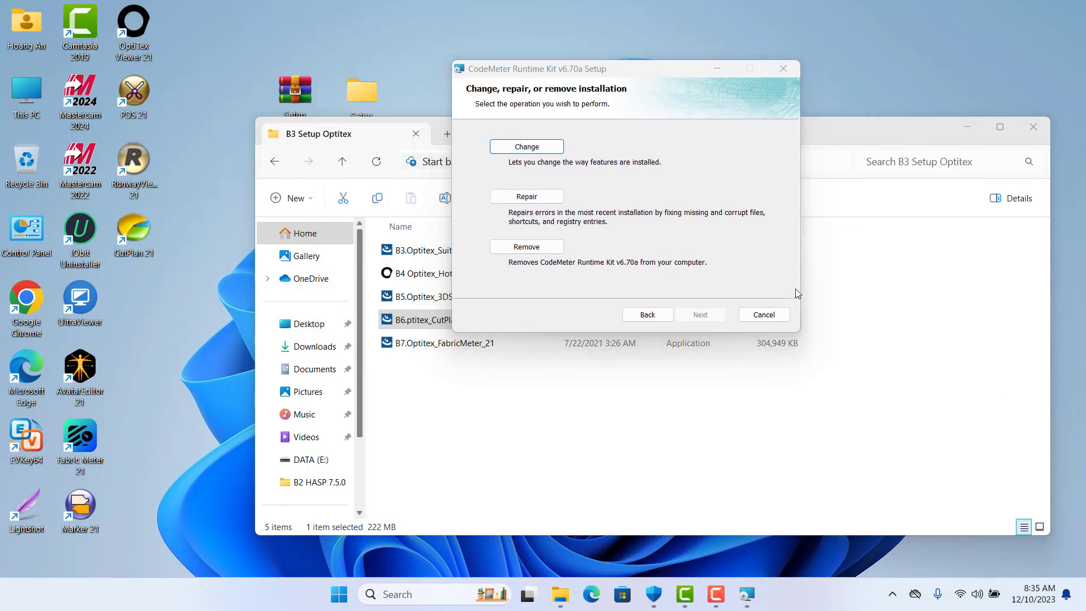
Cancel and exit the CodeMeter Runtime Kit Setup, then select B7.Optitex_FabricMeter_21
left_click(774, 316)
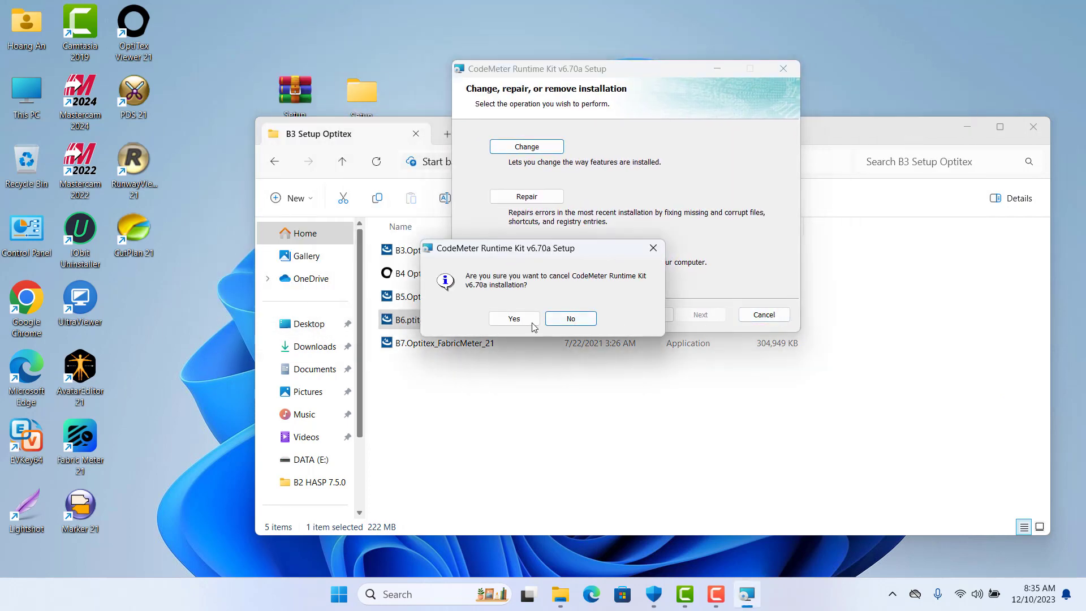
left_click(521, 318)
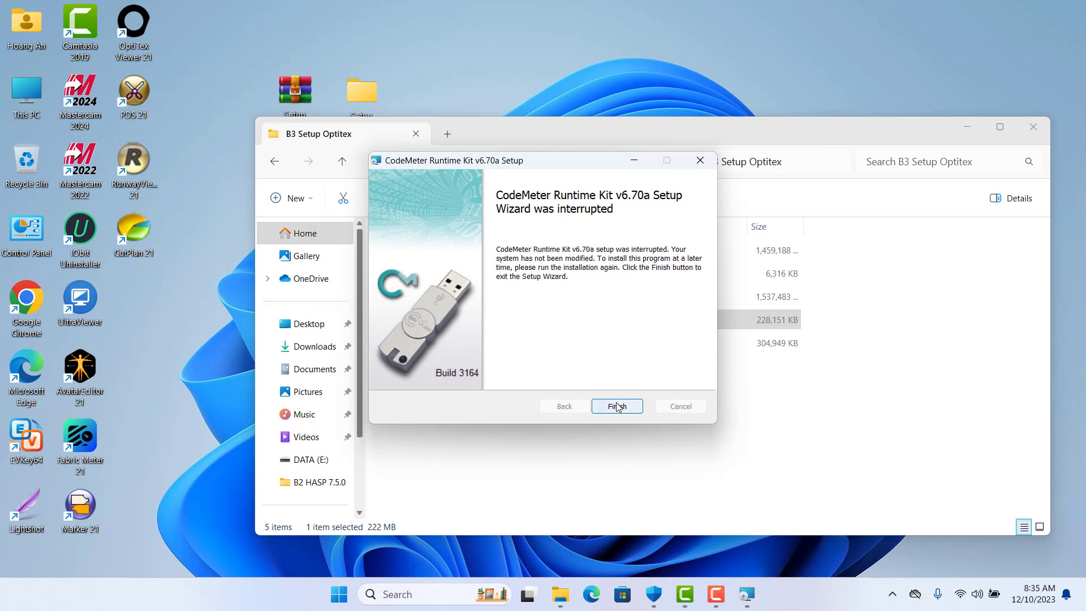
left_click(617, 406)
left_click(474, 346)
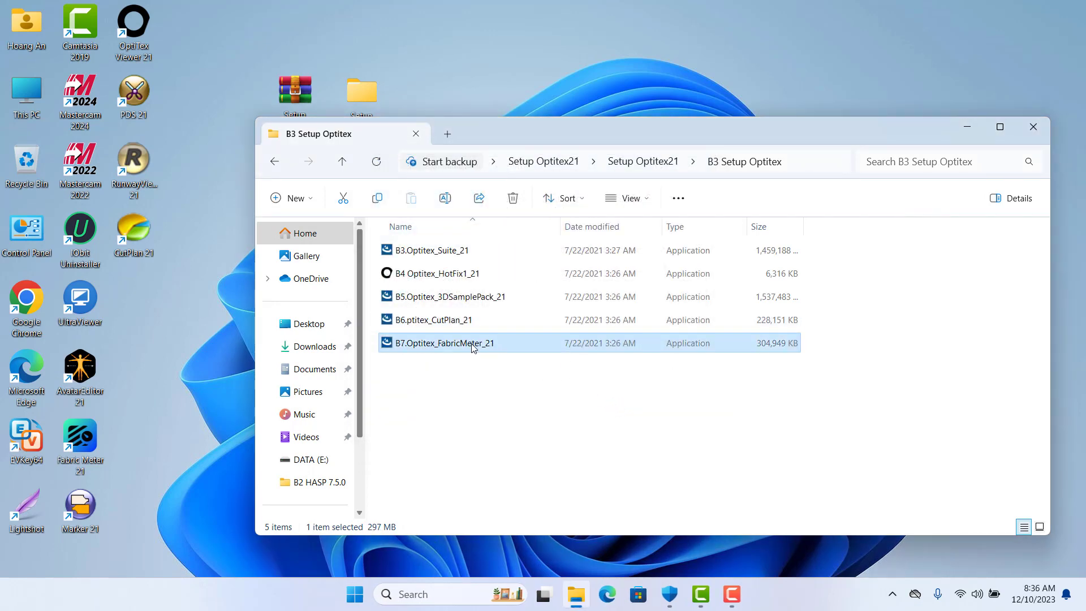
Run the Fabric Meter 21 installer as administrator, accept the license, install with default destination, and finish
right_click(474, 347)
left_click(546, 165)
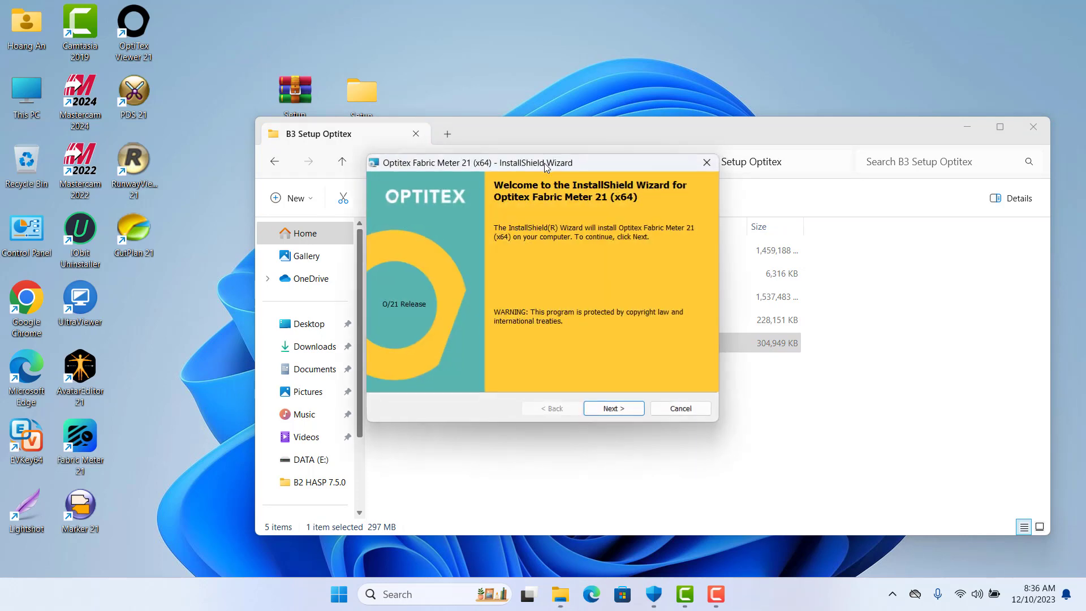
left_click(614, 409)
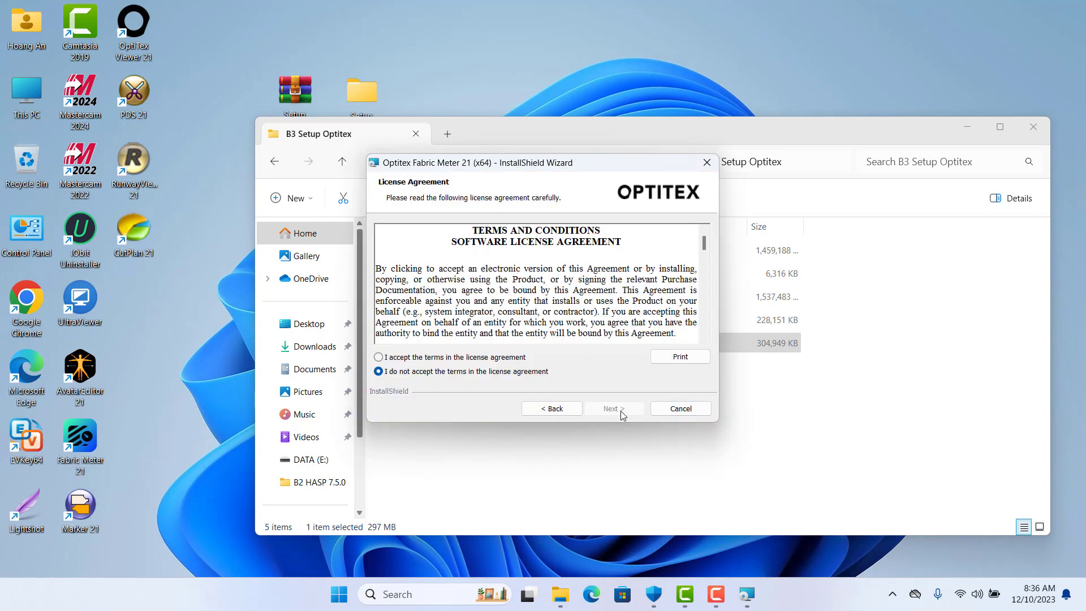
left_click(378, 357)
left_click(608, 409)
left_click(615, 409)
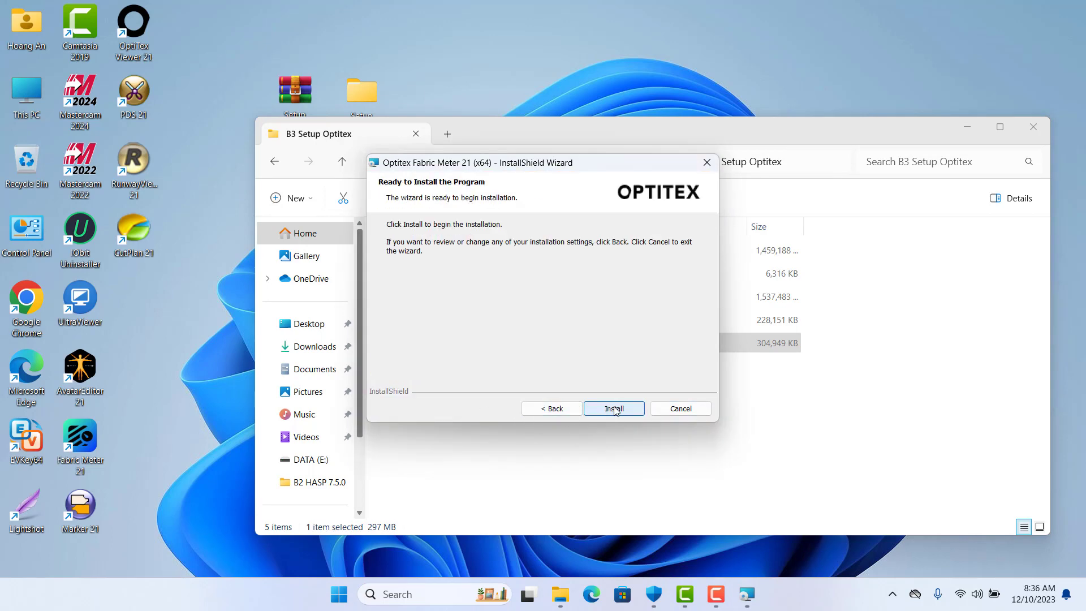
left_click(615, 409)
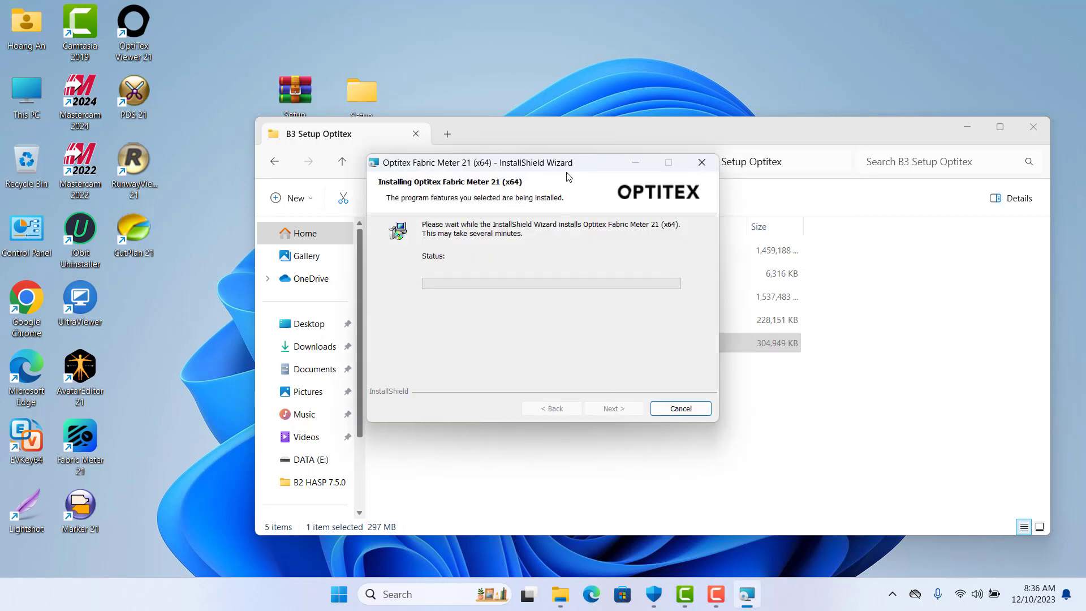
left_click_drag(573, 169, 651, 157)
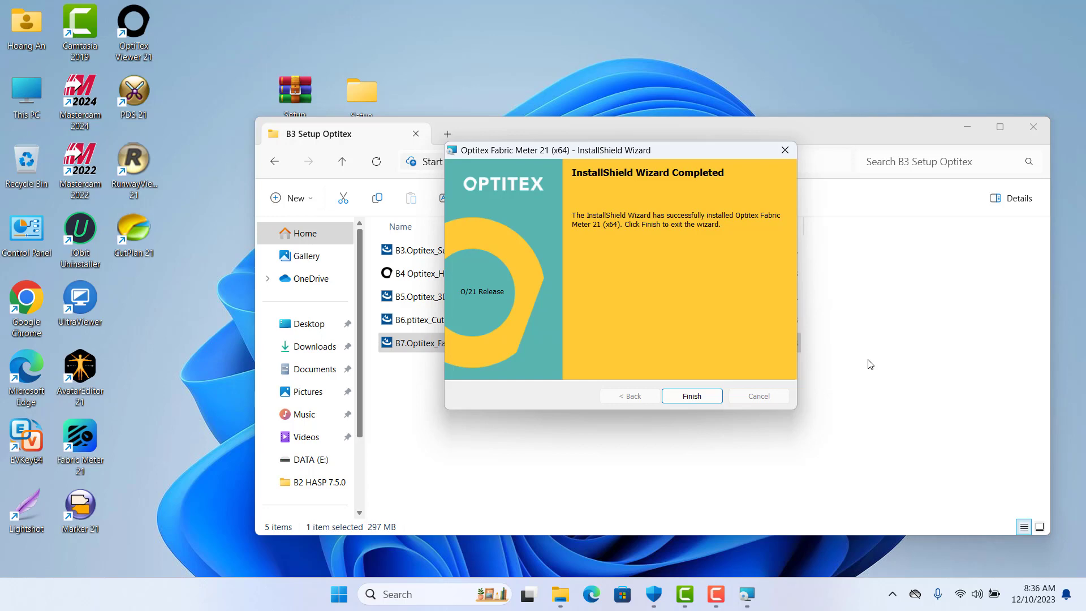
left_click(694, 395)
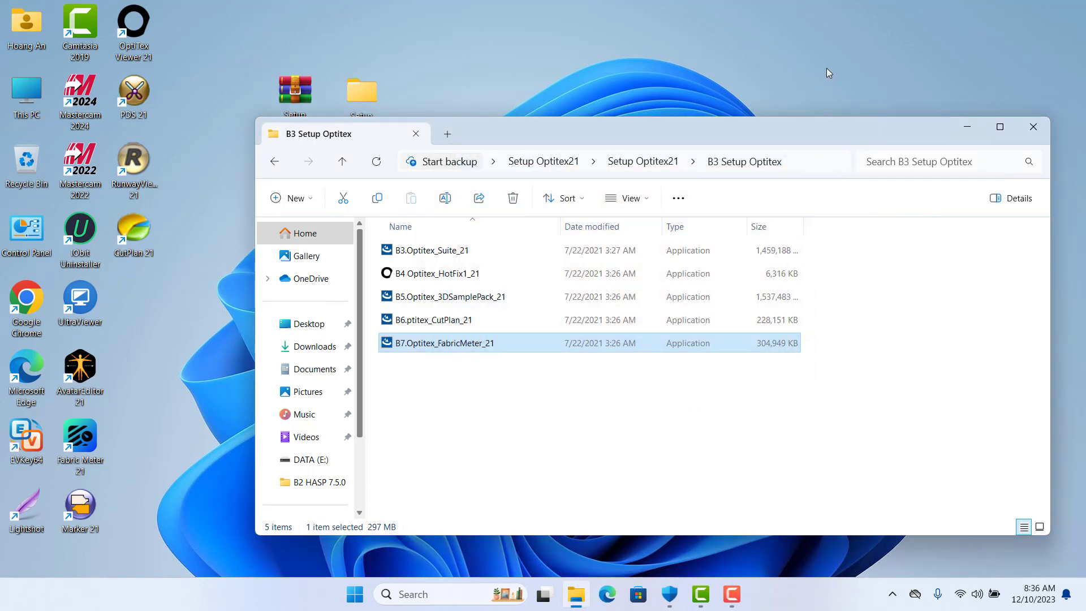
Refresh the desktop and close the setup folder window
right_click(827, 70)
left_click(886, 129)
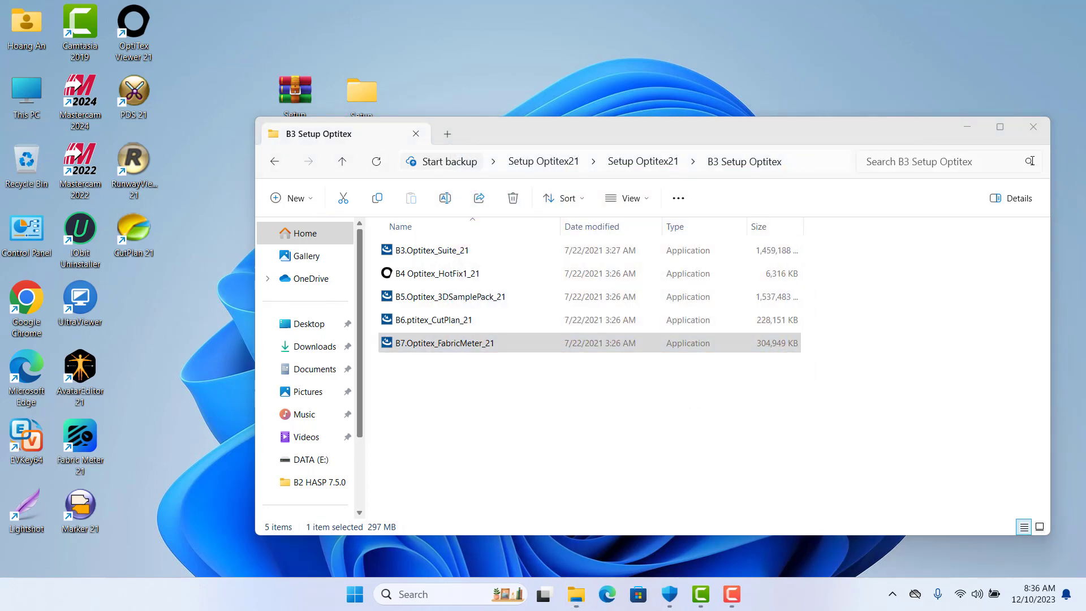
left_click(1034, 126)
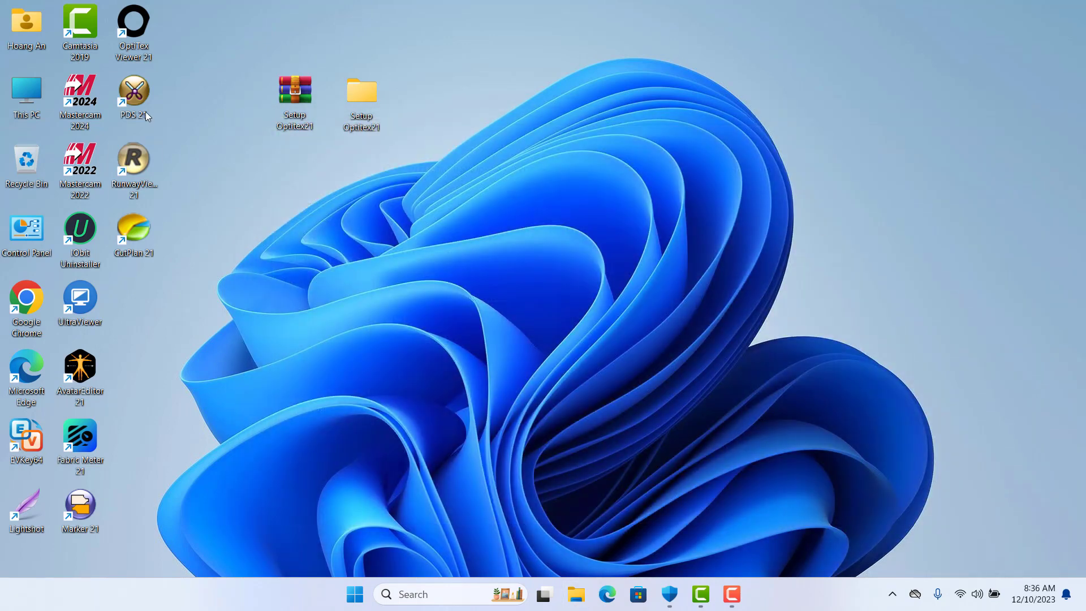
left_click(137, 95)
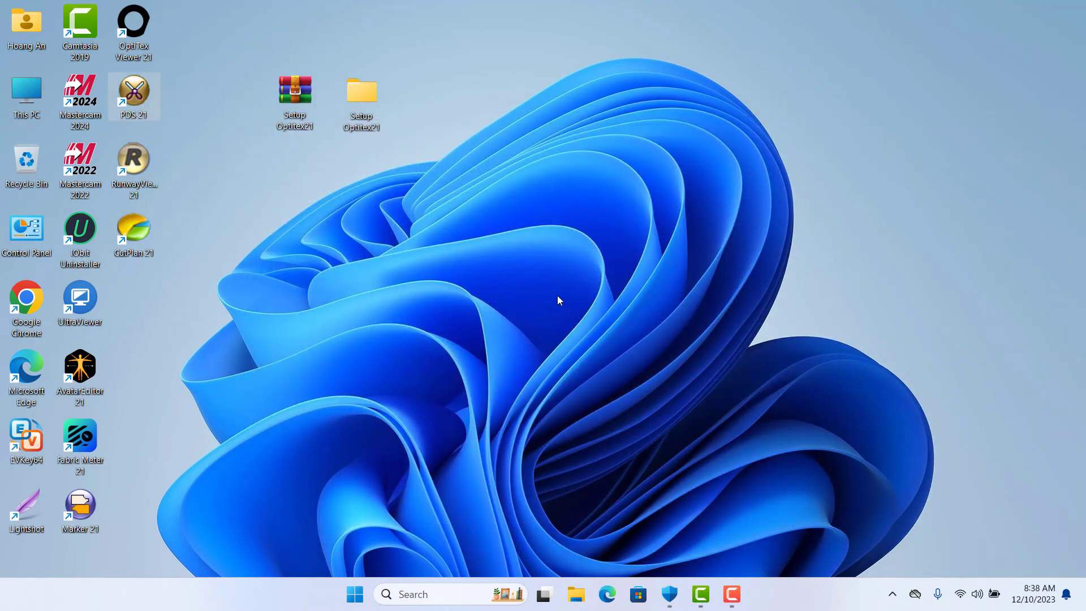
right_click(559, 300)
left_click(615, 326)
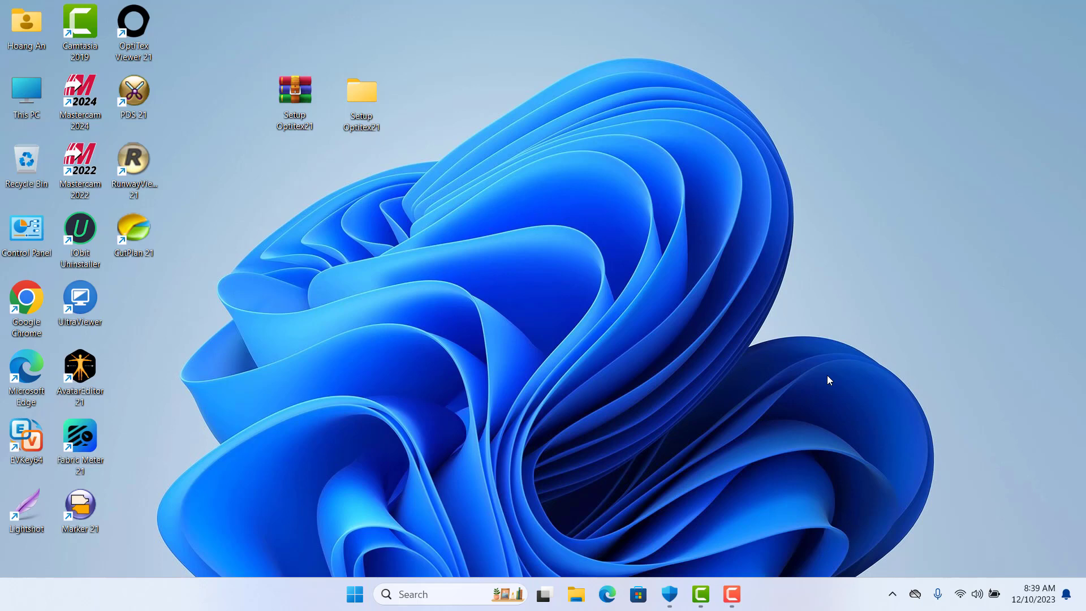
right_click(674, 225)
left_click(741, 319)
double_click(134, 93)
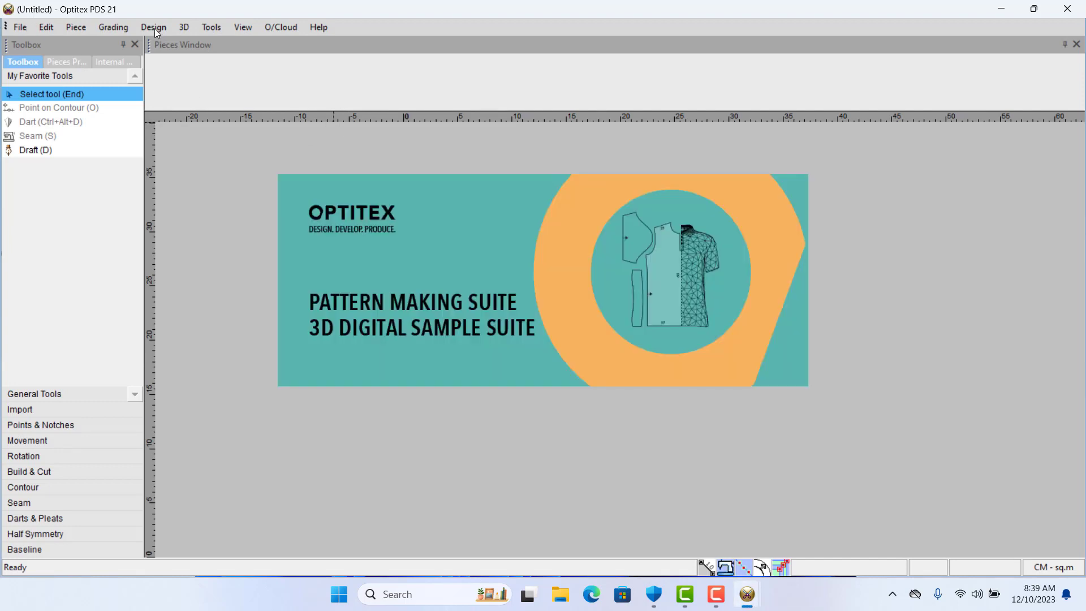
left_click(184, 27)
mouse_move(317, 32)
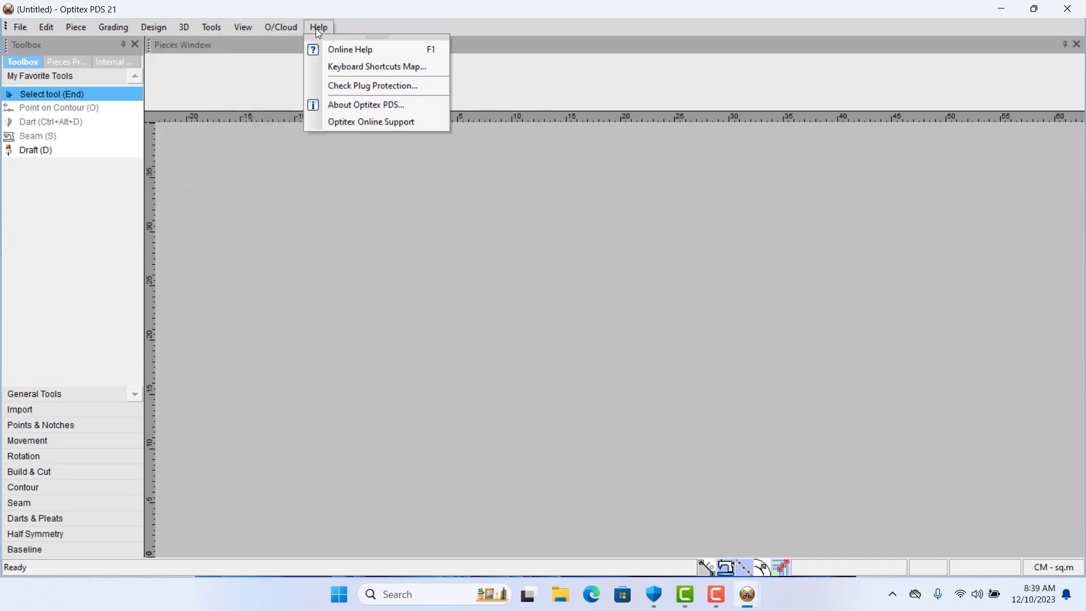
left_click(1068, 9)
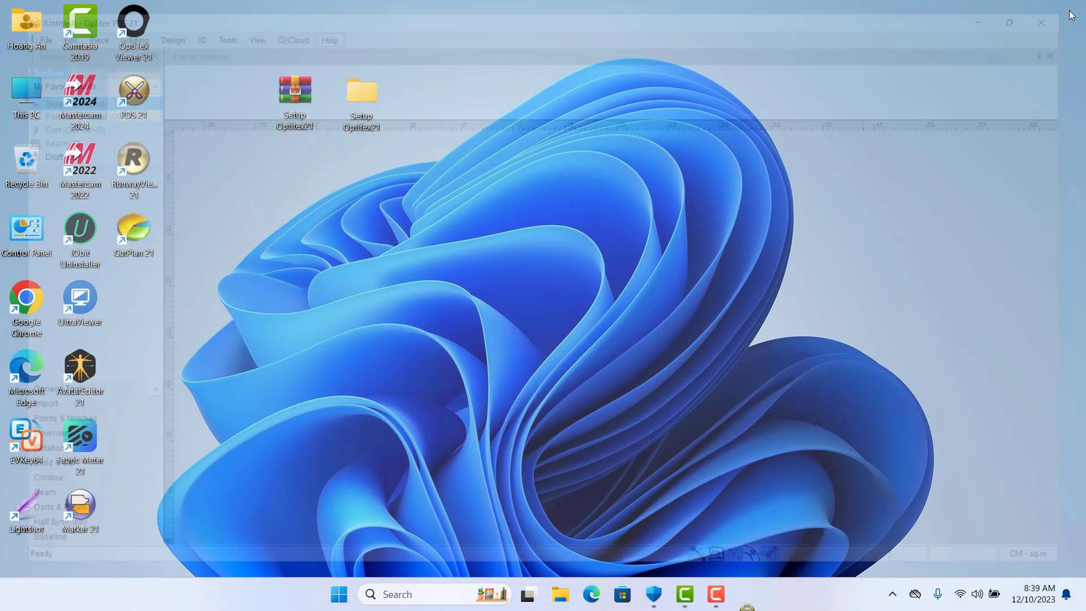
right_click(457, 228)
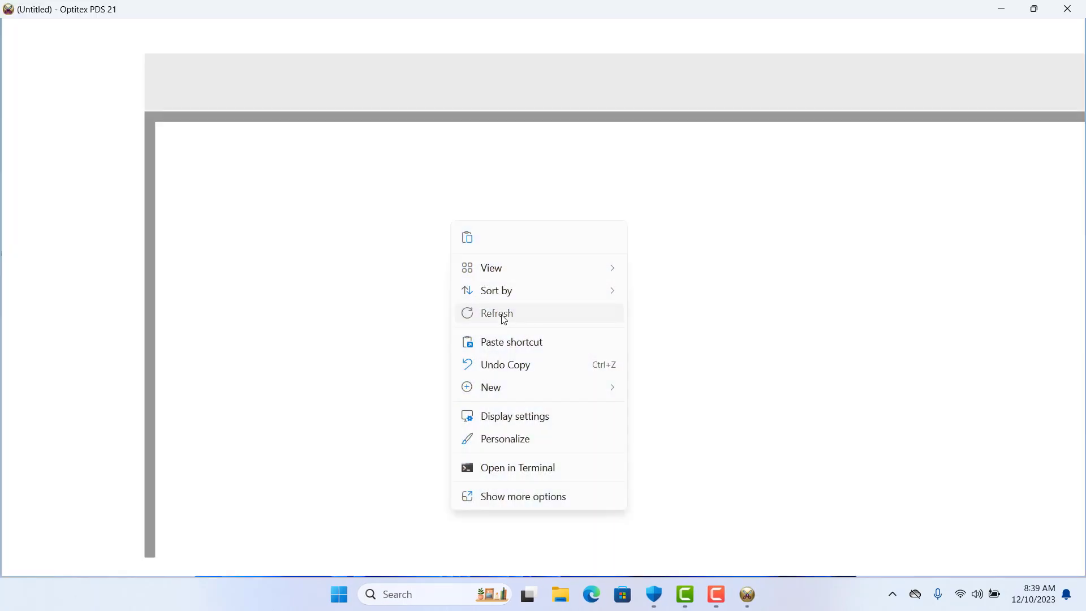
left_click(501, 314)
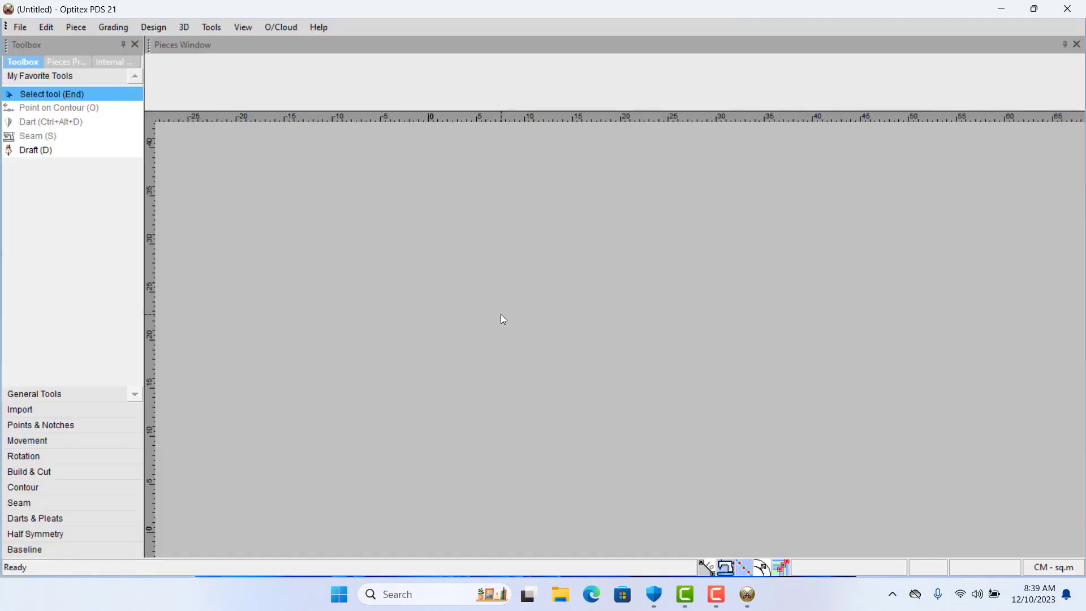
left_click(1067, 8)
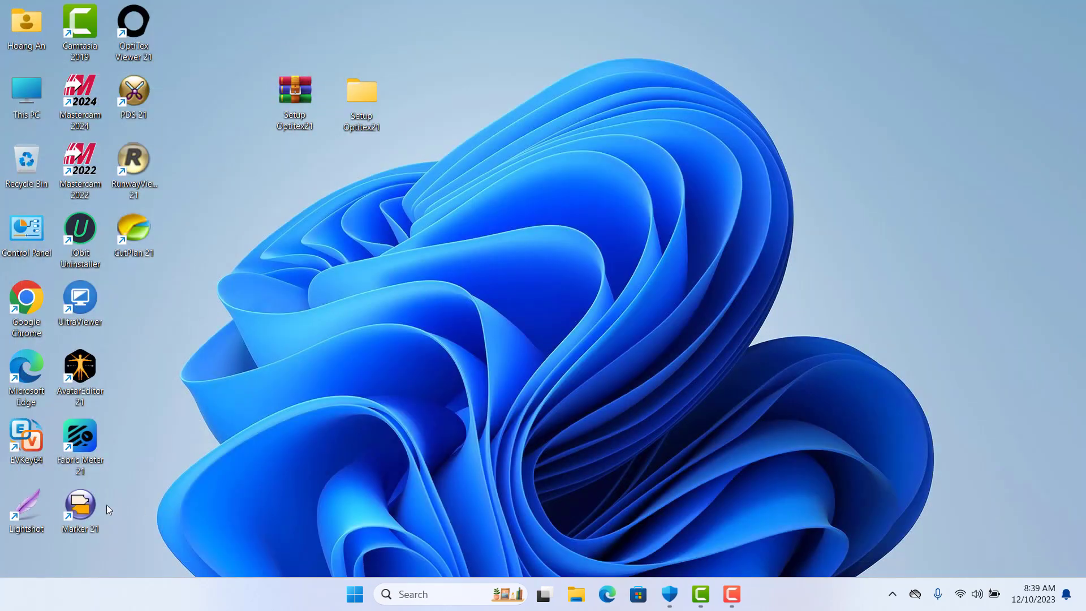
double_click(69, 507)
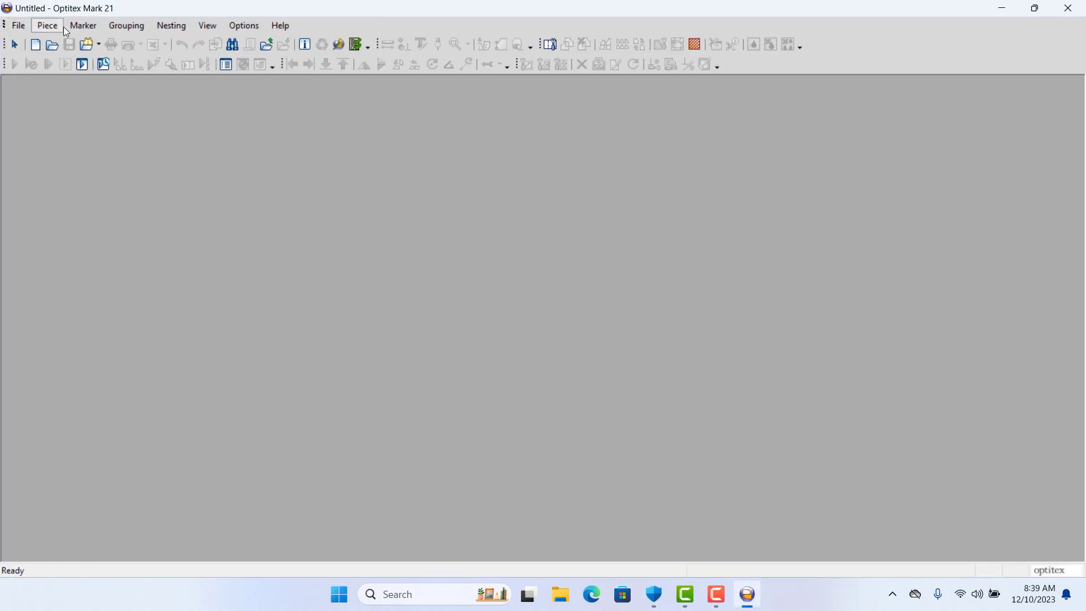
left_click(137, 27)
left_click(171, 25)
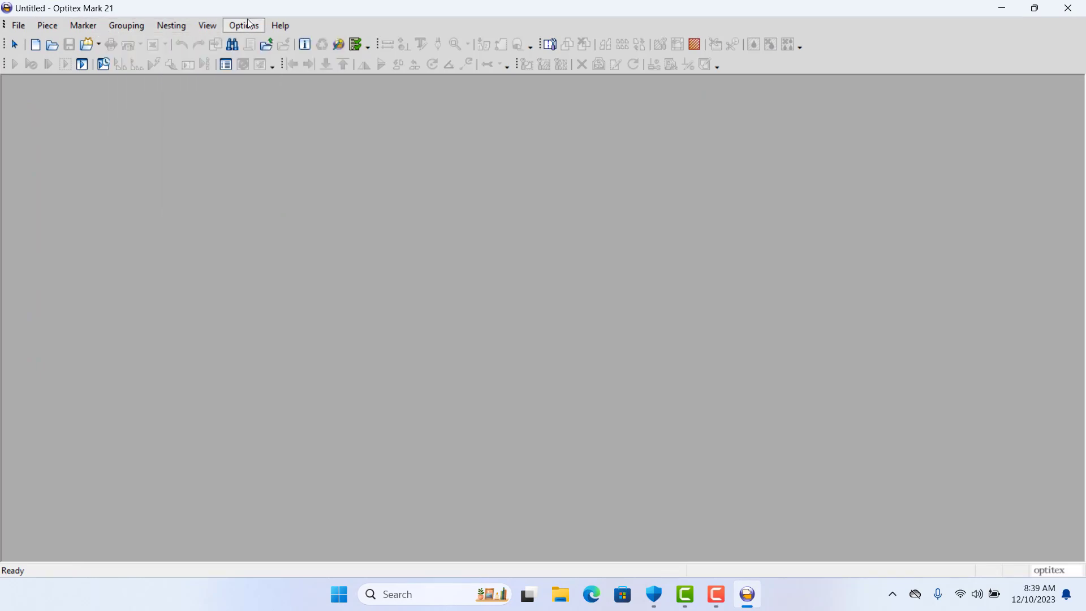
left_click(262, 26)
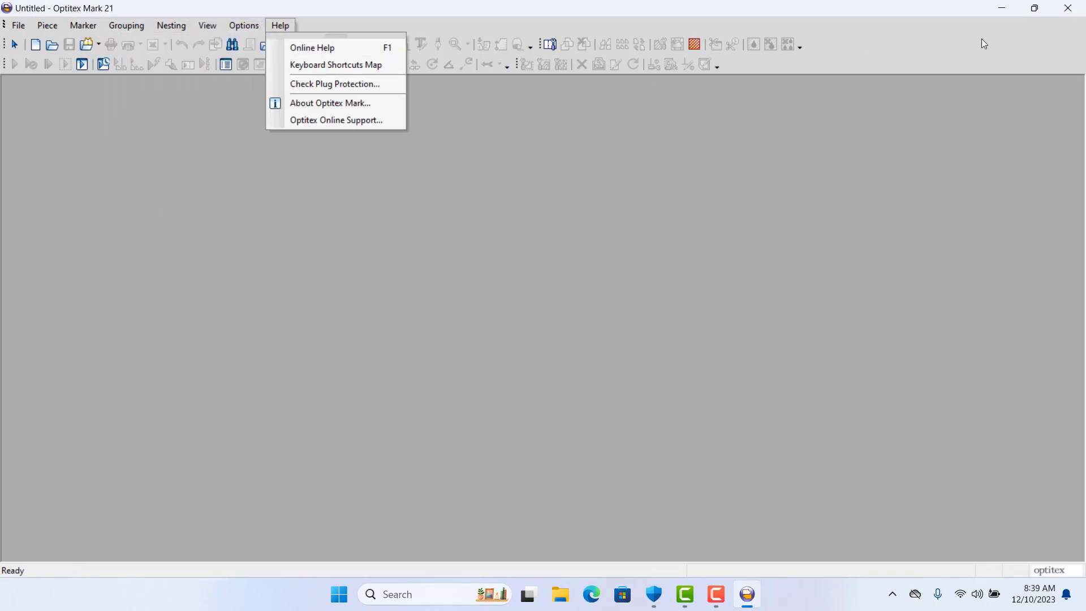
left_click(1068, 8)
right_click(493, 202)
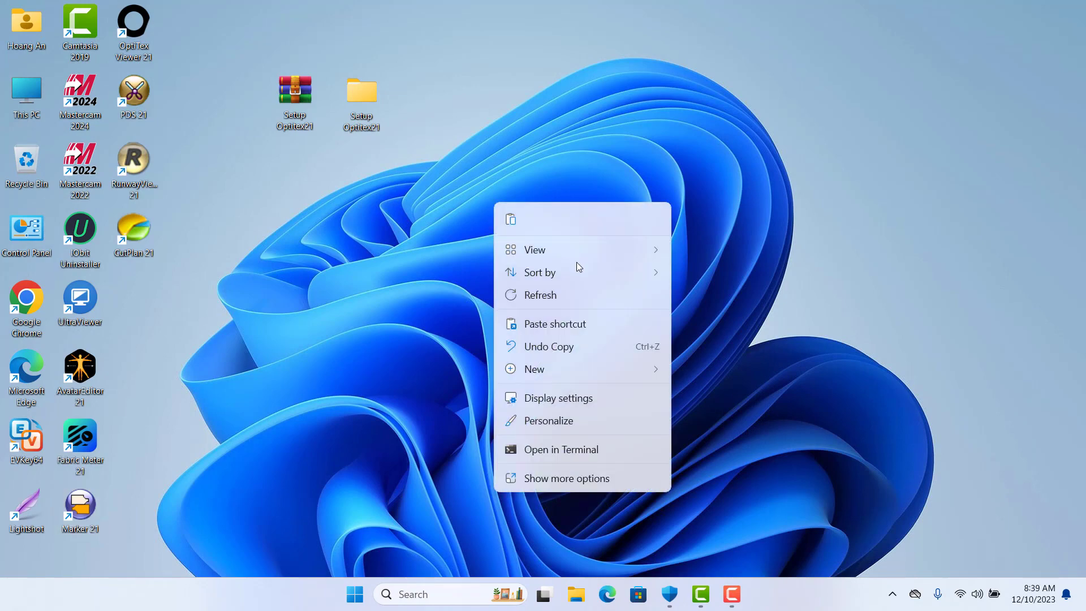
left_click(577, 292)
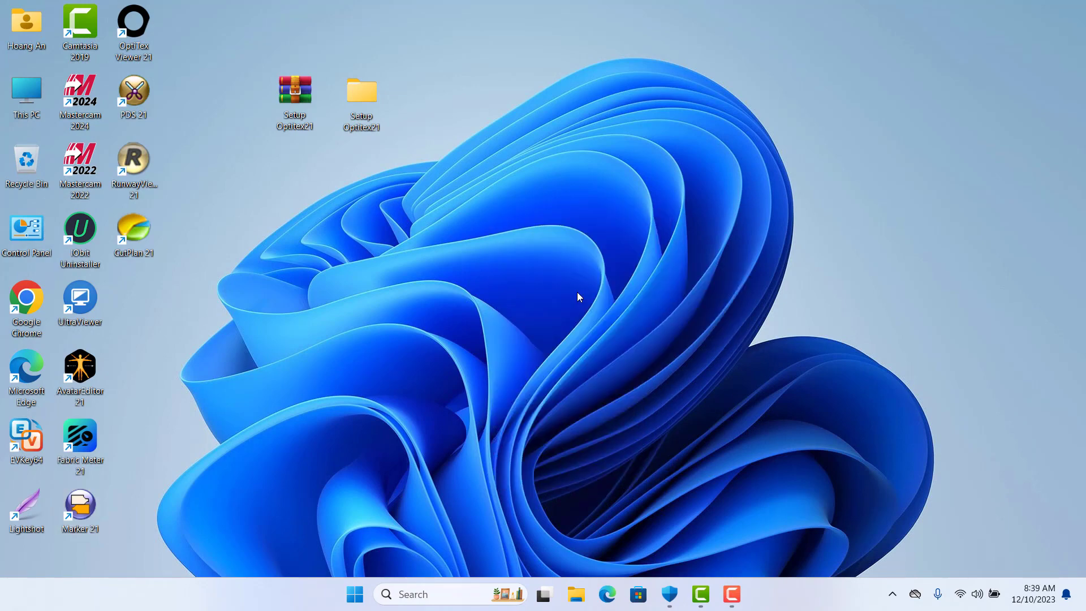